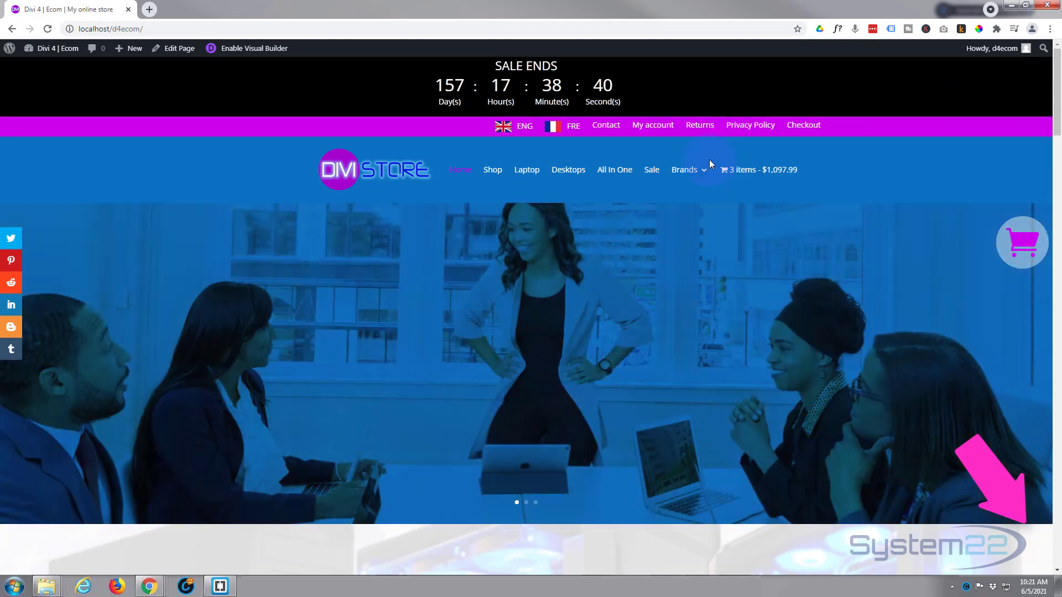
Step: Scroll through the store home page to look over the layout and floating cart icon
scroll(713, 97, "down", 8)
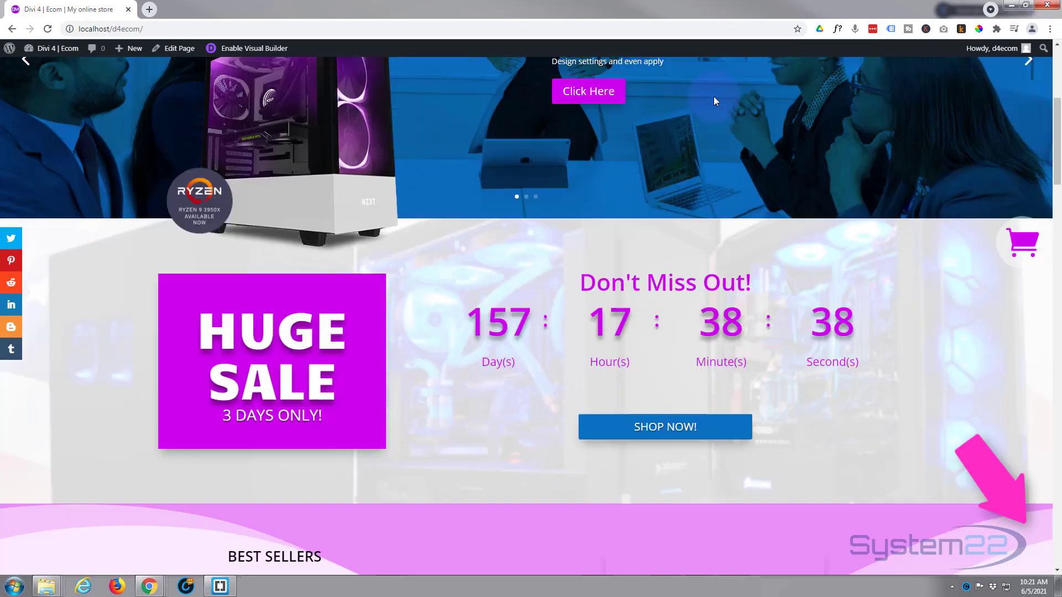
scroll(713, 98, "down", 12)
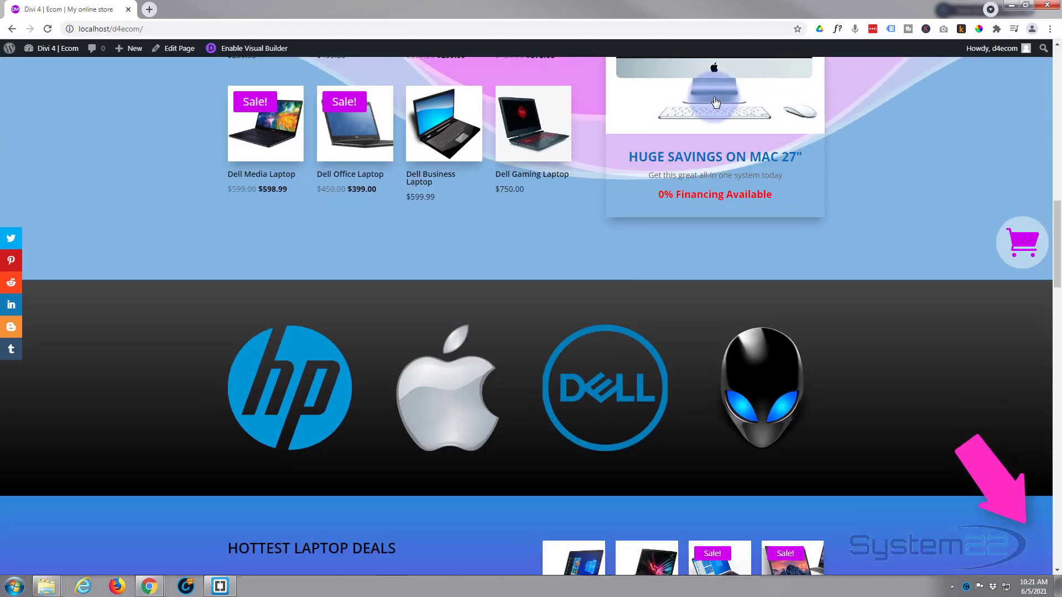
scroll(713, 97, "down", 13)
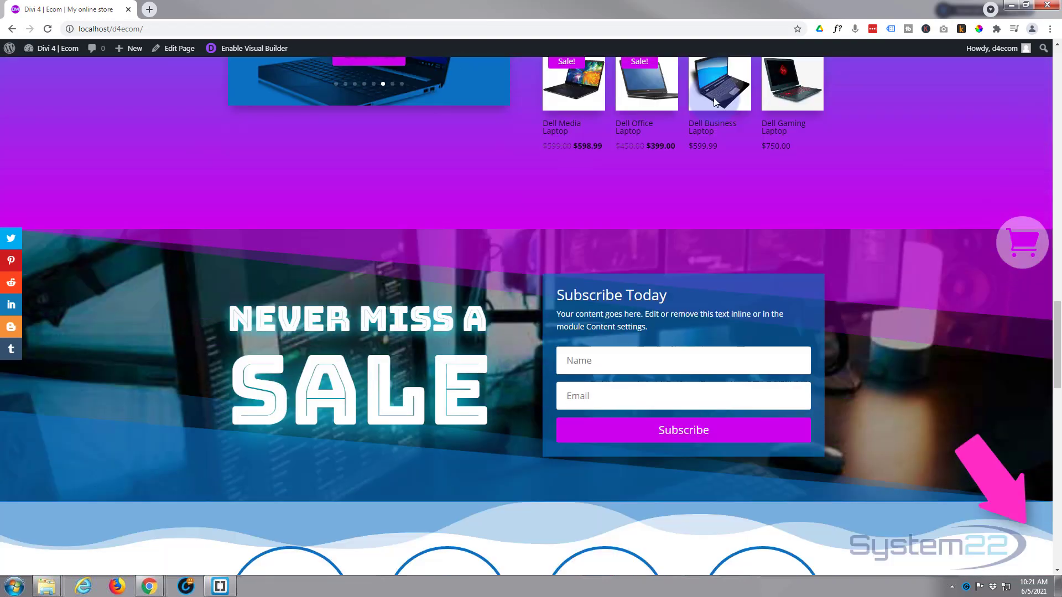
scroll(714, 101, "down", 6)
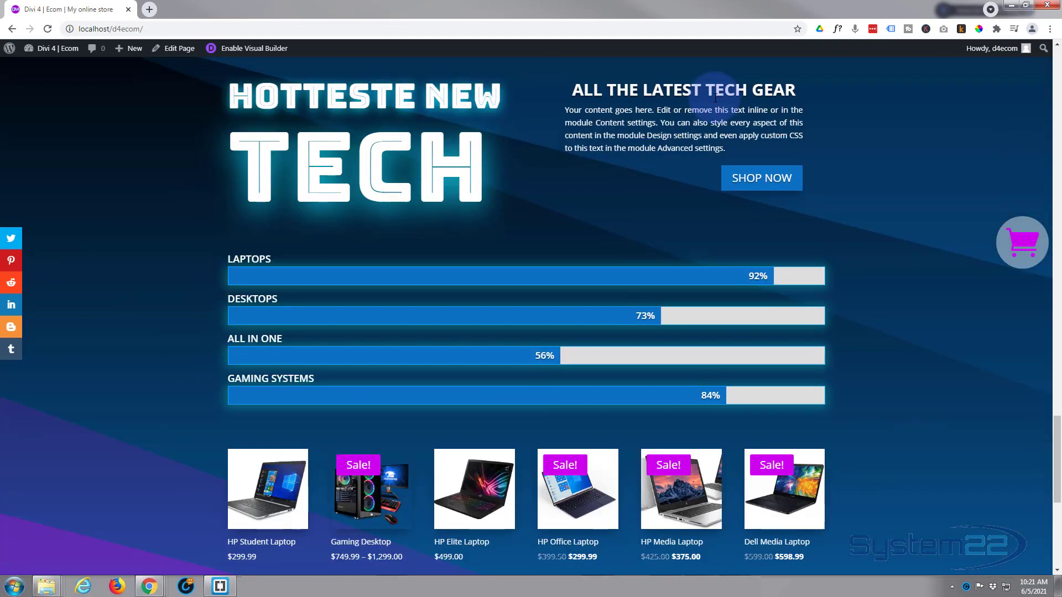
scroll(717, 102, "up", 11)
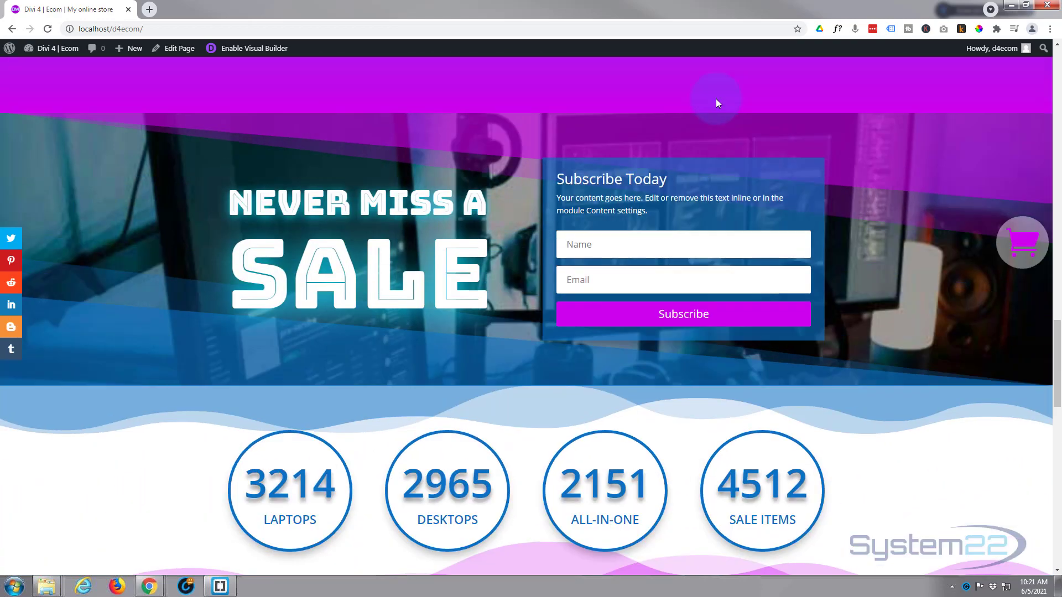
scroll(718, 104, "up", 5)
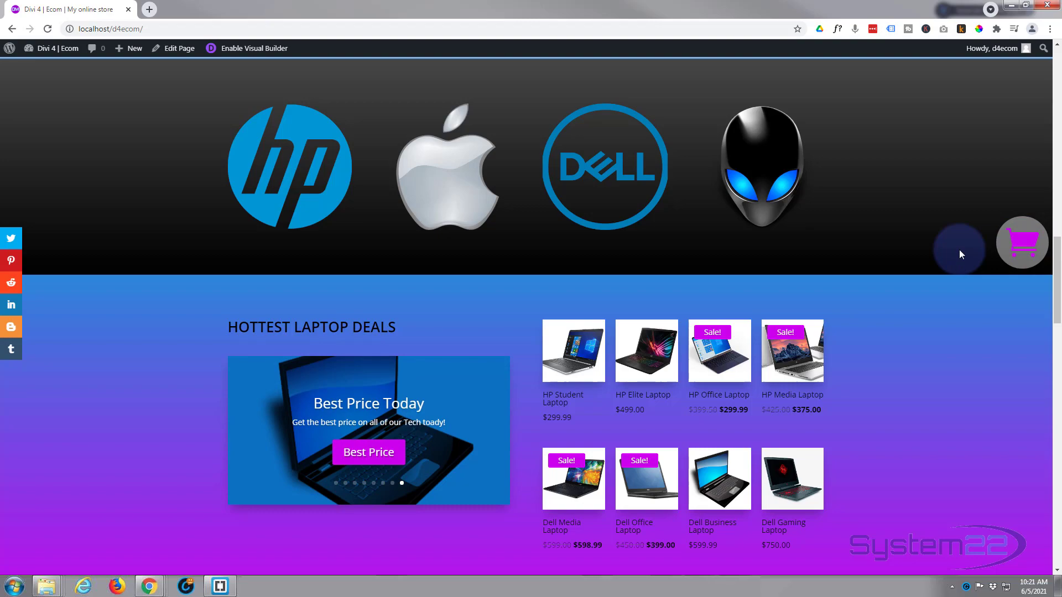
scroll(921, 248, "up", 7)
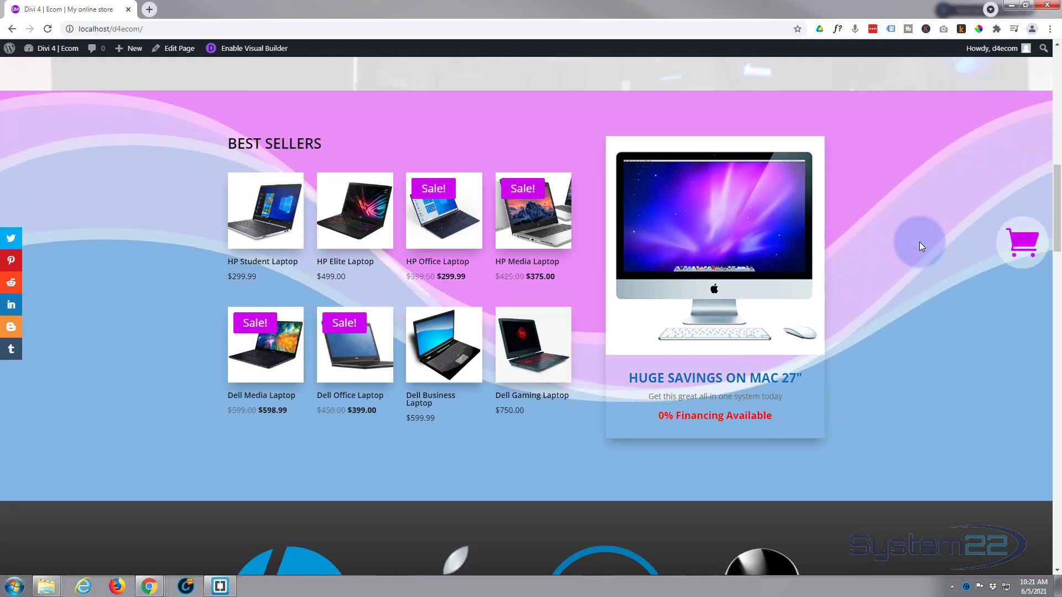
scroll(919, 241, "down", 12)
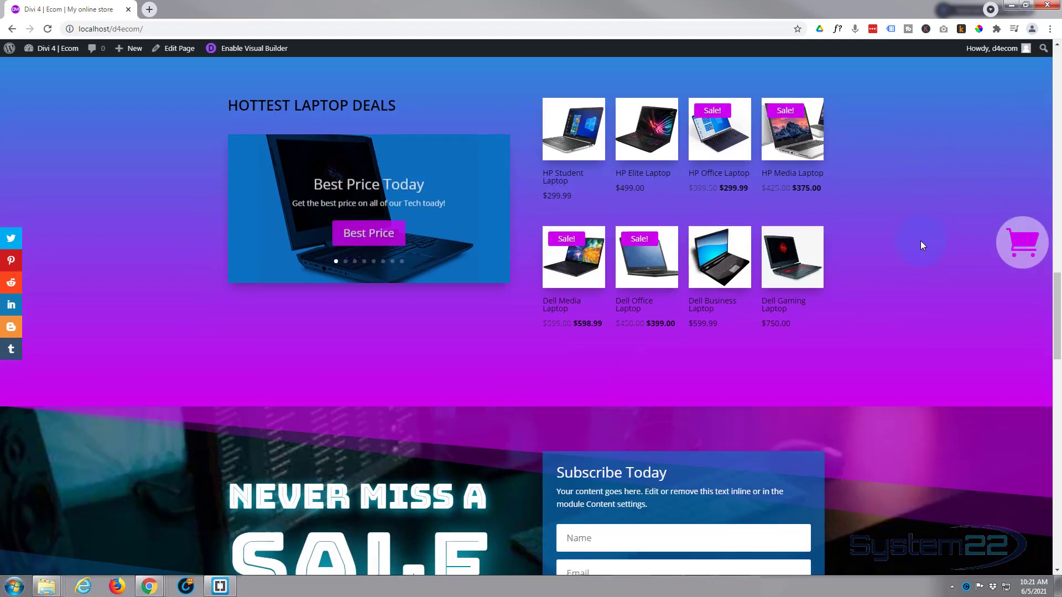
scroll(921, 241, "down", 3)
scroll(920, 241, "up", 12)
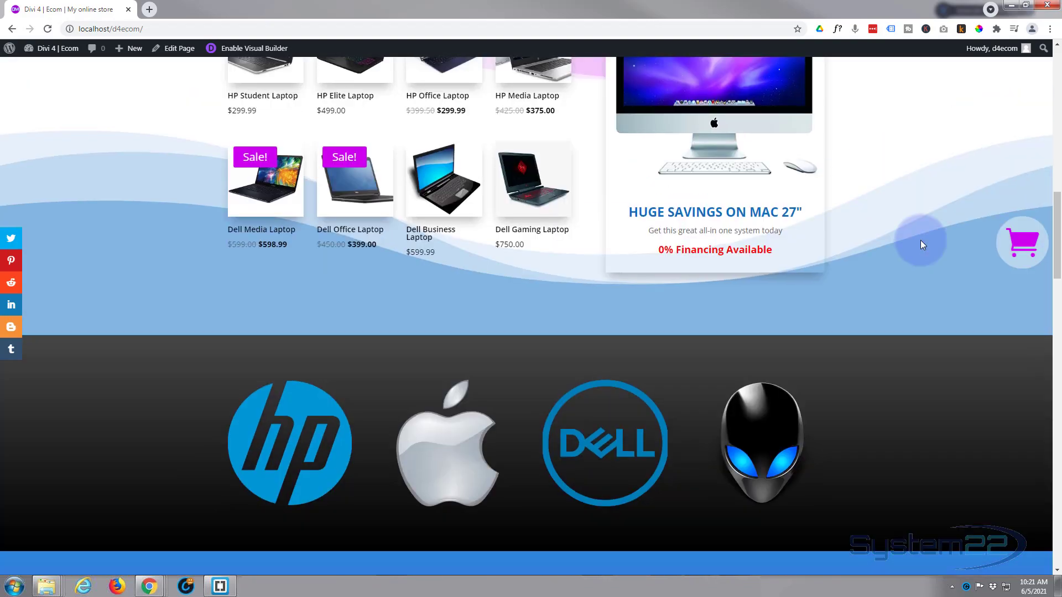
scroll(920, 239, "up", 12)
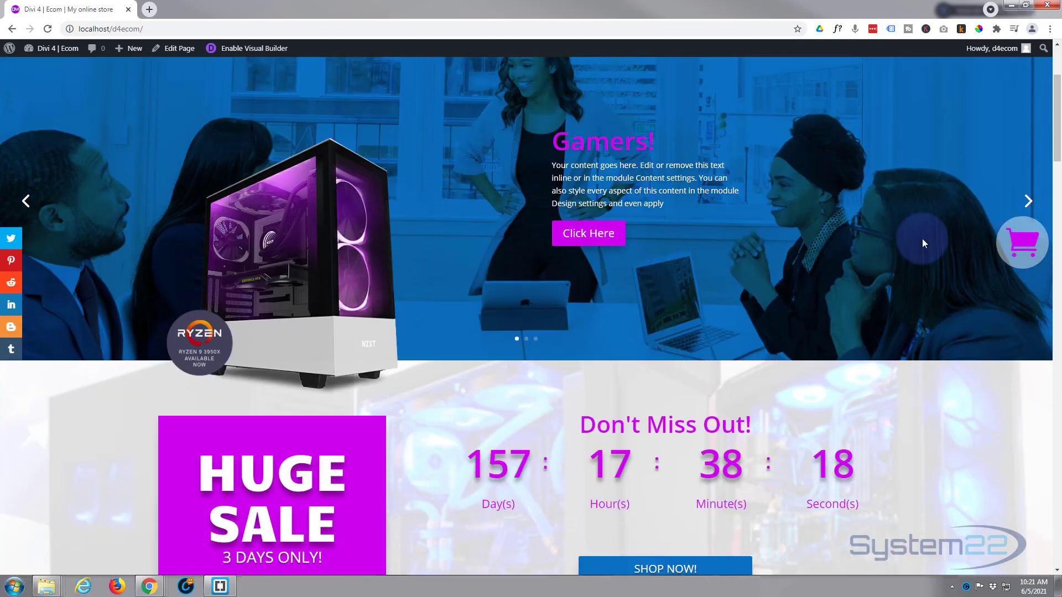
scroll(923, 242, "up", 3)
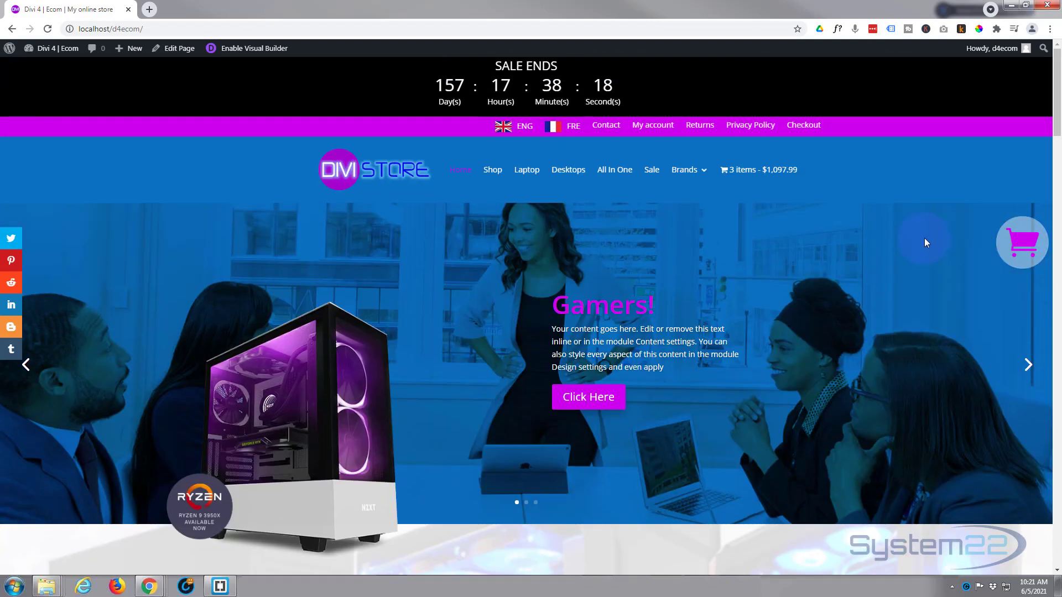
Step: Follow the floating cart icon to the Cart page, look it over, and return home
left_click(1025, 242)
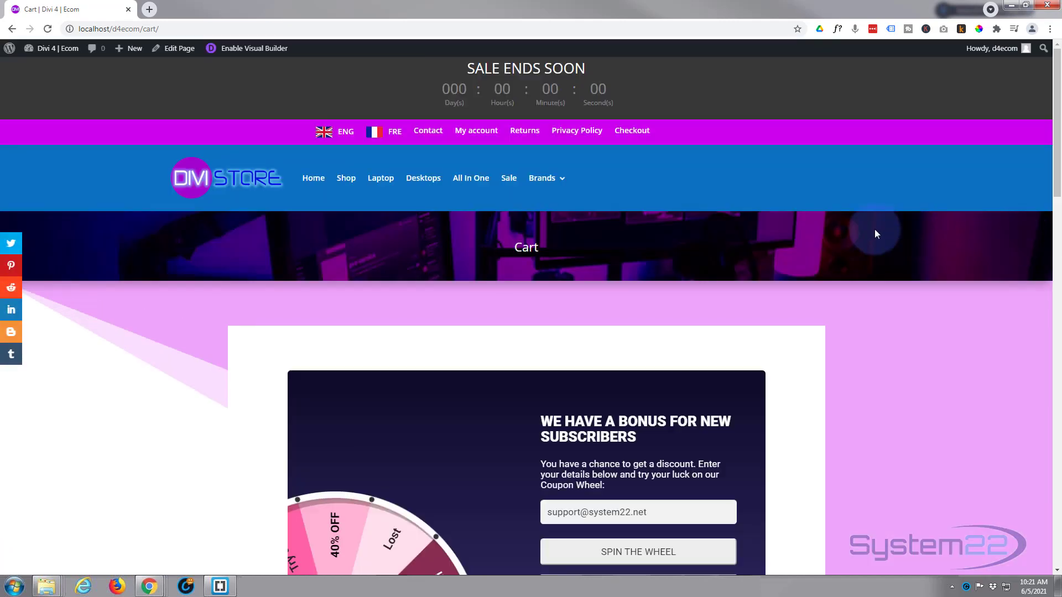
scroll(875, 227, "down", 7)
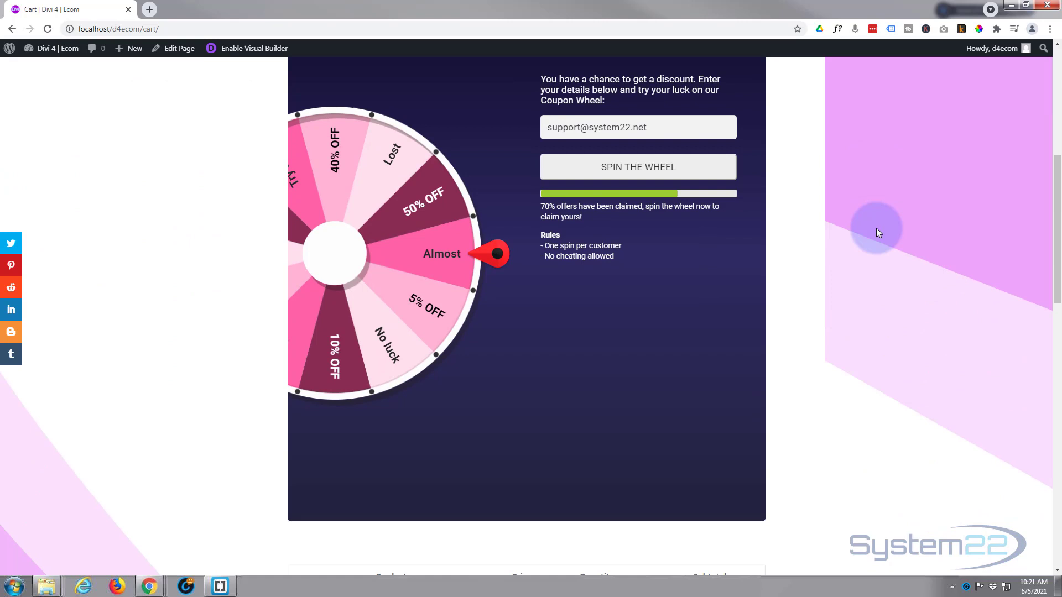
scroll(877, 228, "down", 7)
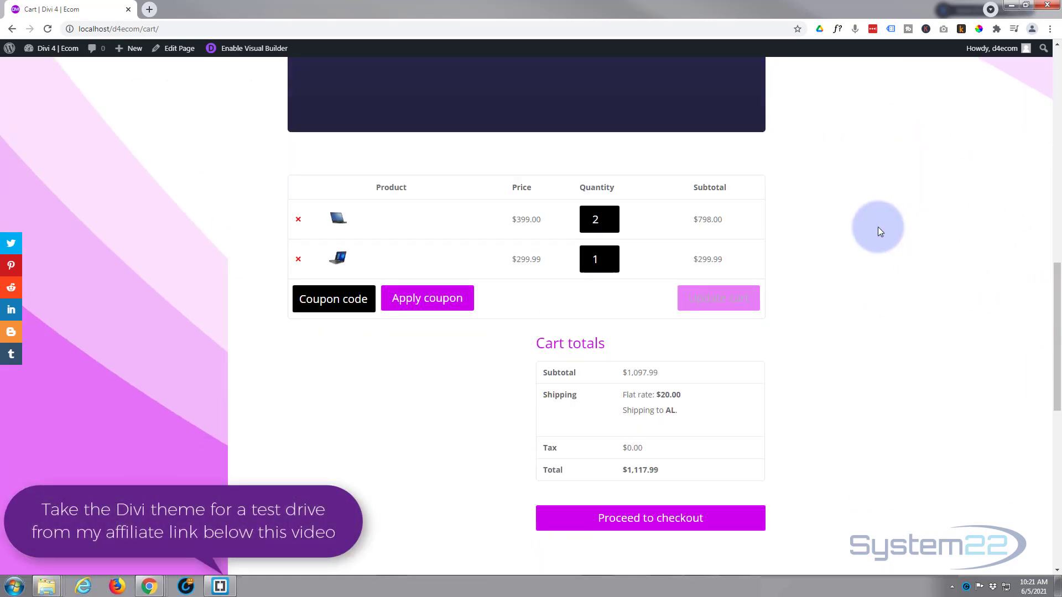
left_click(11, 29)
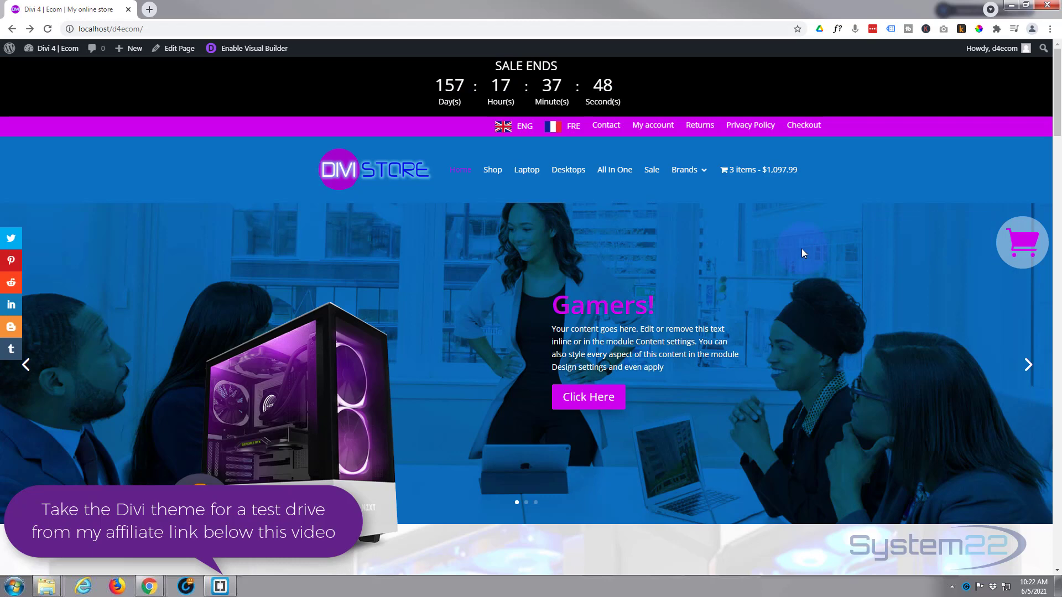
Step: Enable the Visual Builder and delete the old cart Blurb from the sale row in Wireframe view
left_click(256, 51)
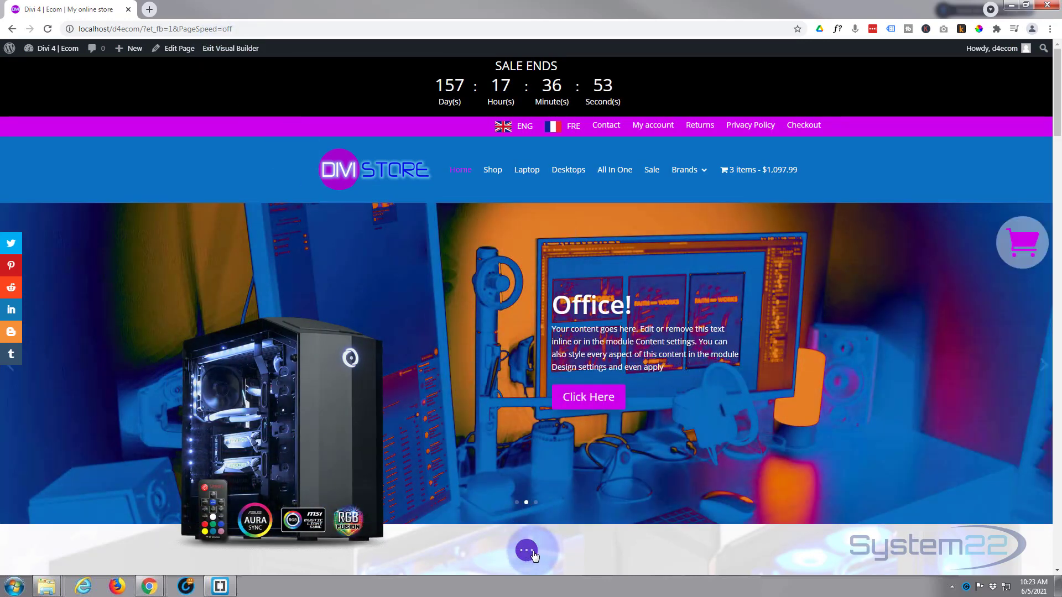
left_click(532, 553)
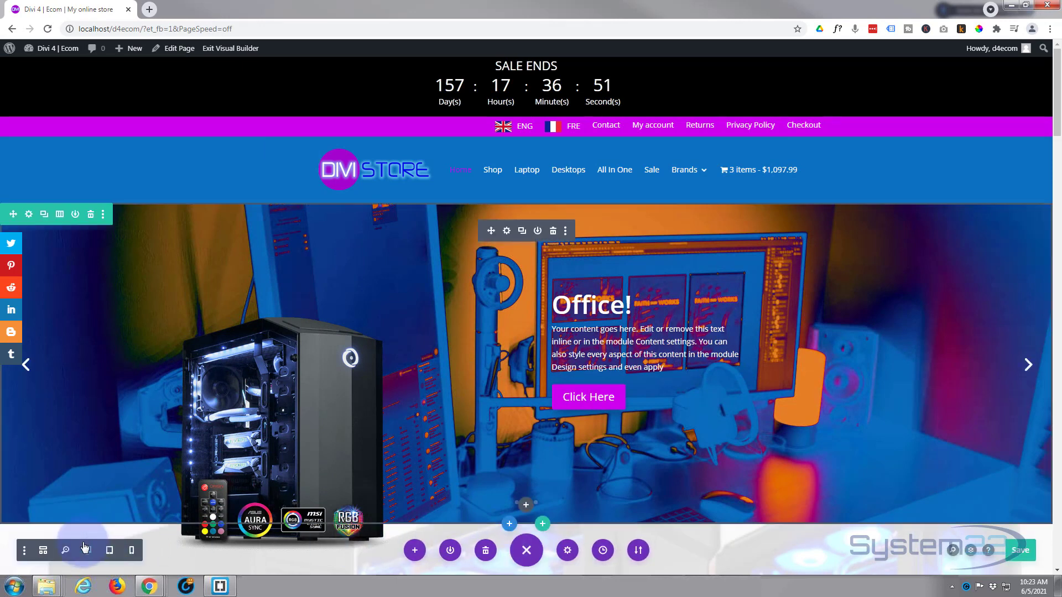
left_click(44, 550)
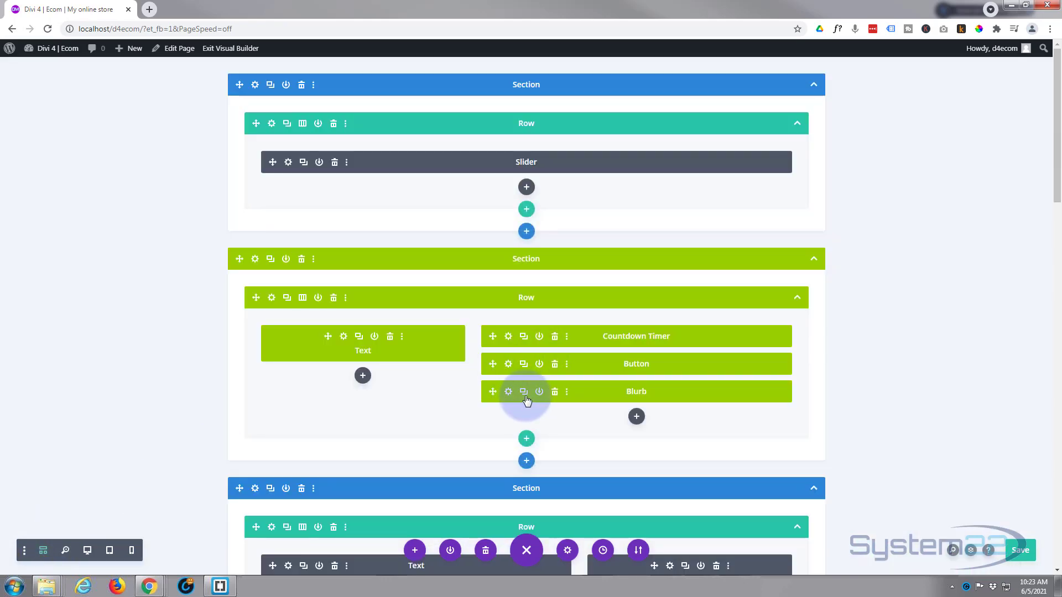
left_click(555, 393)
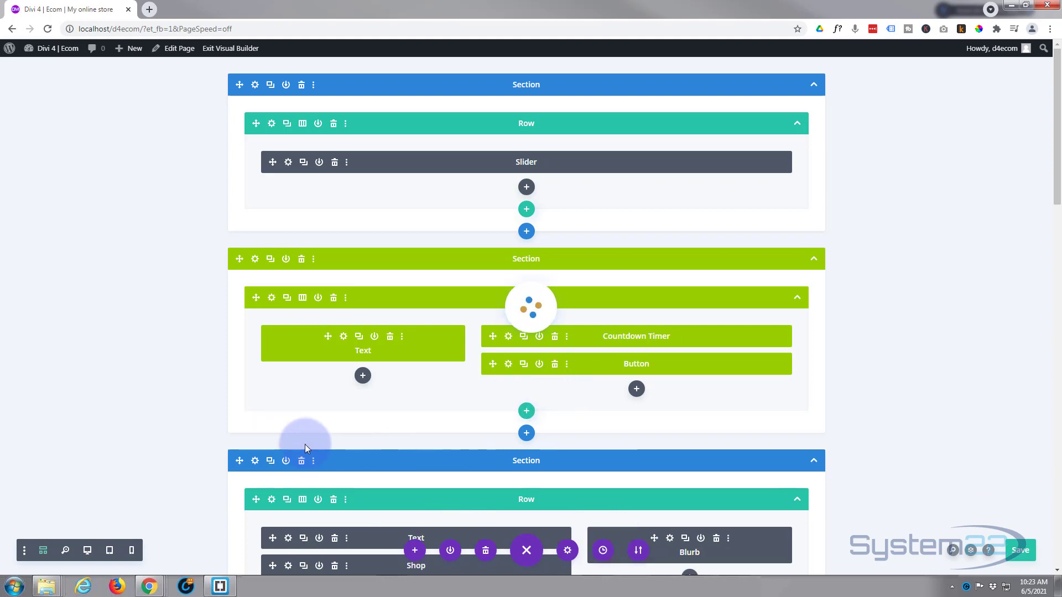
left_click(85, 550)
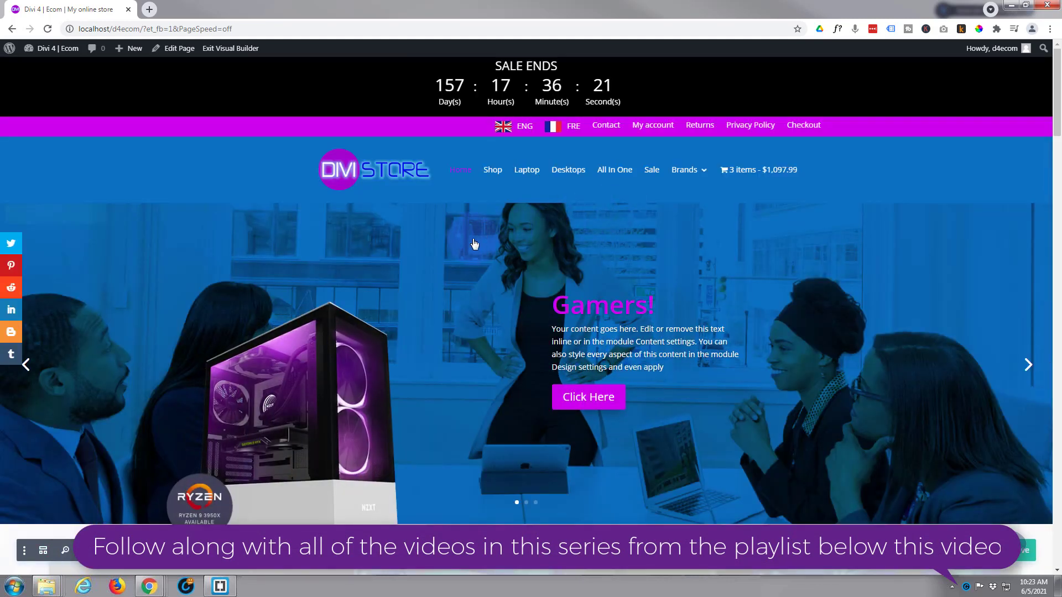
Step: Add a new module to the emptied sale-row column below the SHOP NOW! button
scroll(459, 253, "down", 1)
scroll(459, 252, "down", 3)
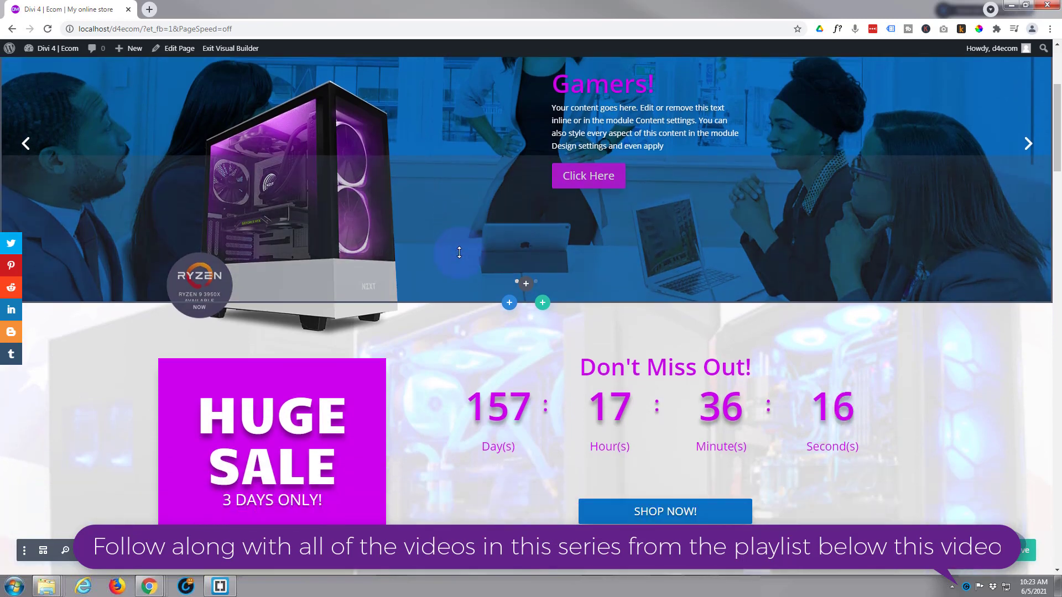
scroll(459, 253, "down", 4)
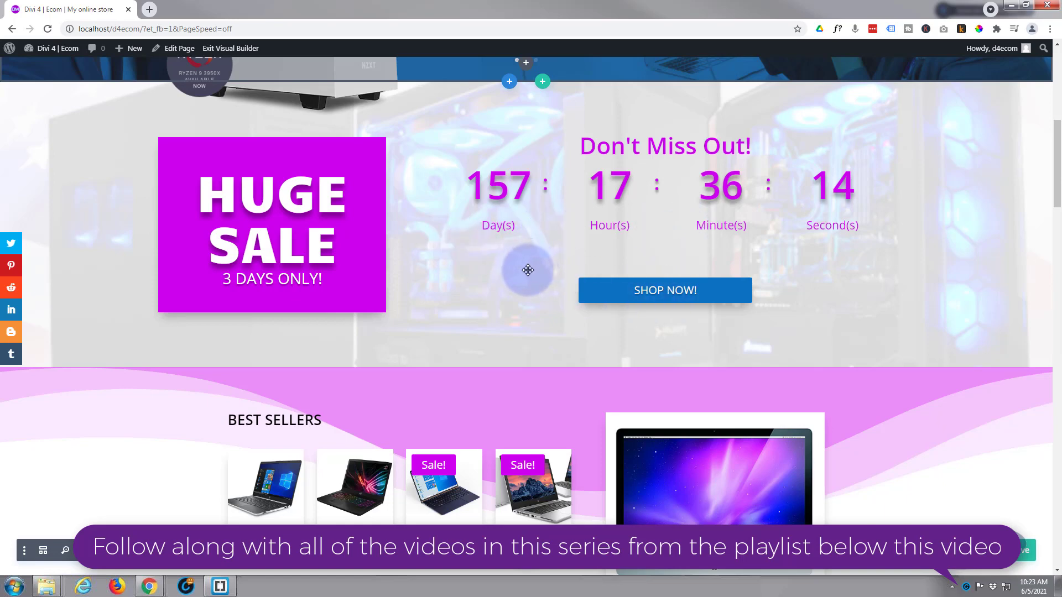
scroll(527, 270, "down", 3)
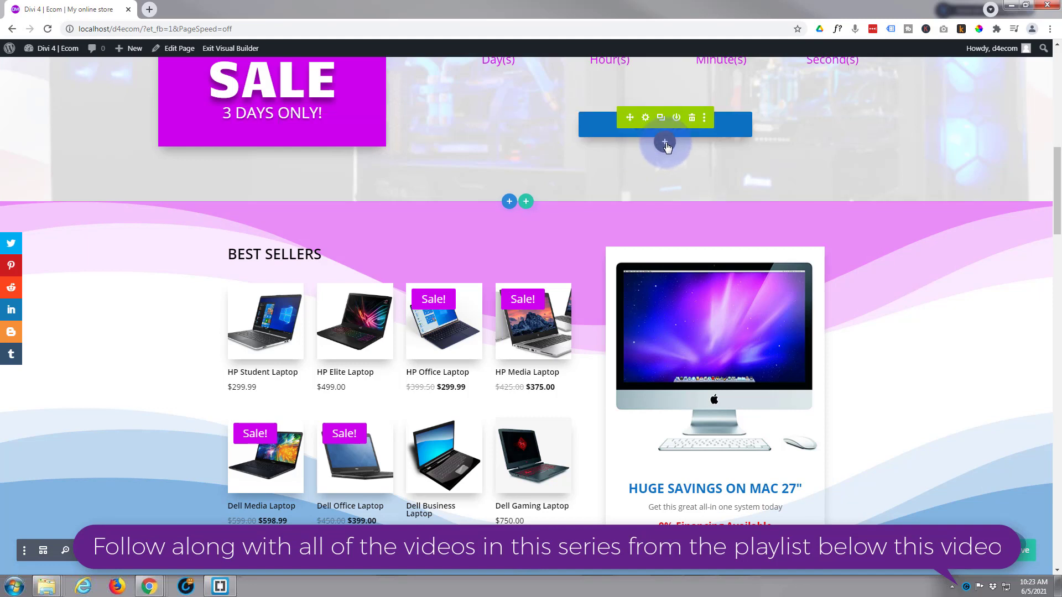
left_click(665, 143)
scroll(667, 298, "down", 5)
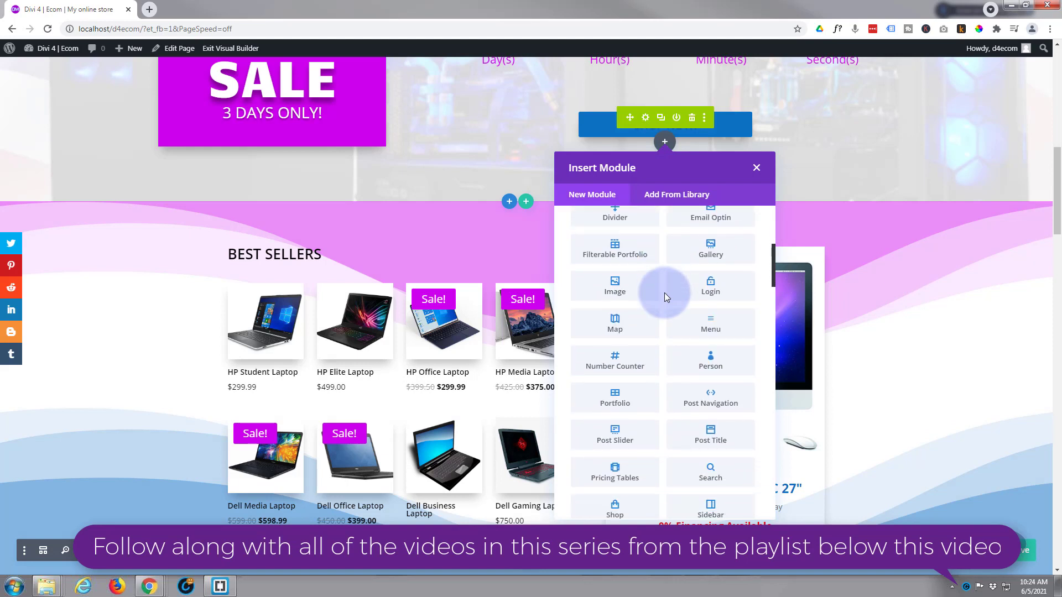
scroll(664, 293, "down", 5)
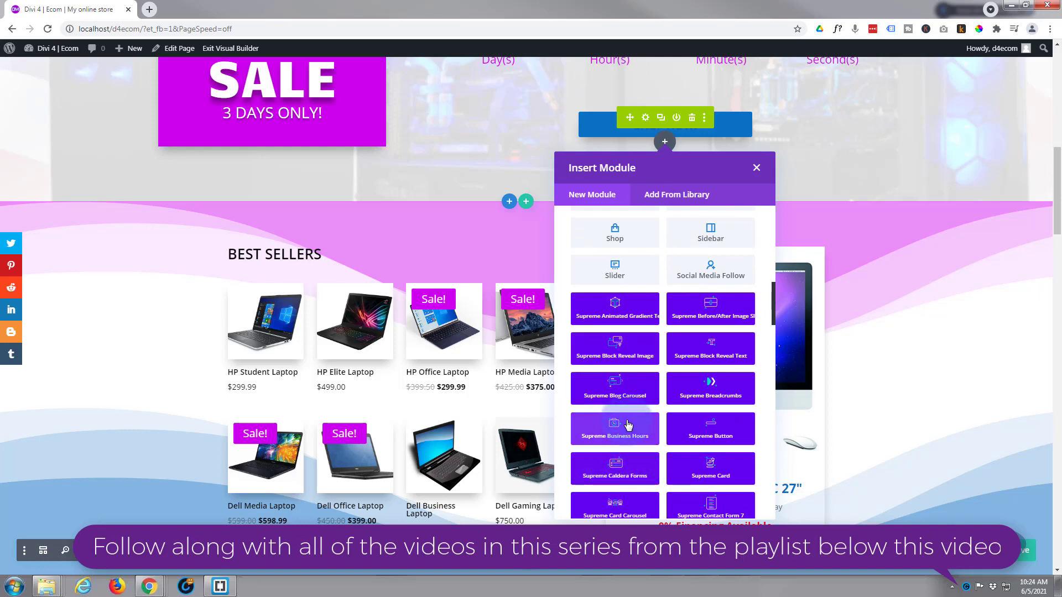
scroll(628, 425, "down", 1)
scroll(627, 417, "up", 4)
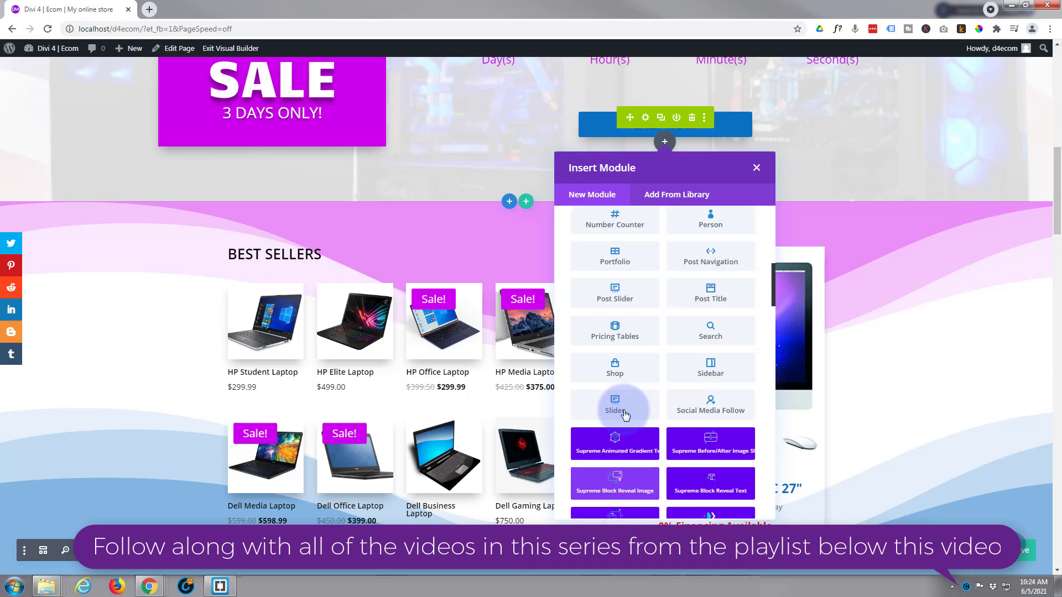
scroll(625, 414, "up", 6)
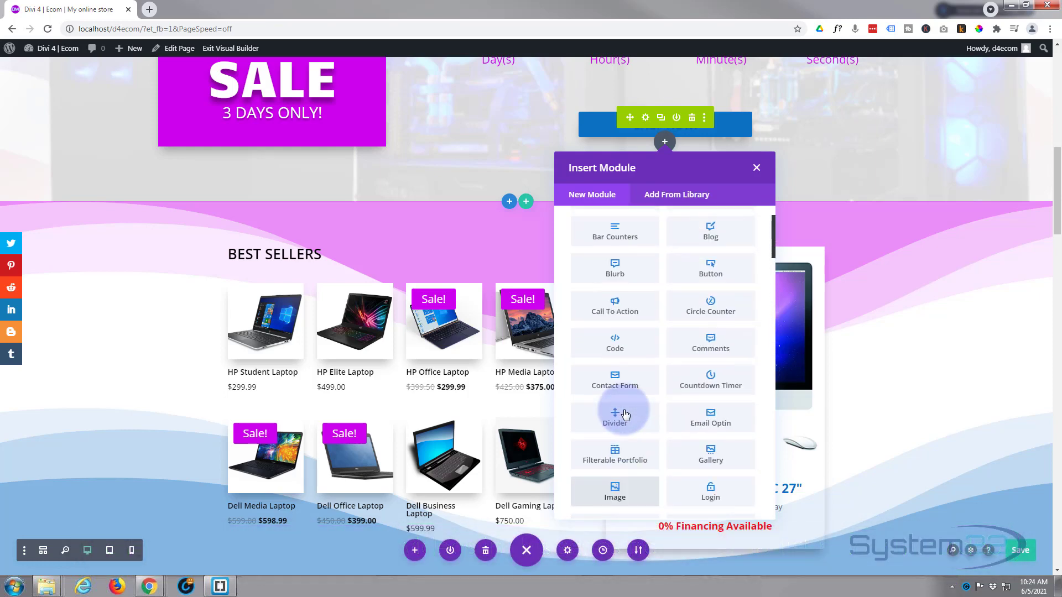
scroll(624, 412, "up", 2)
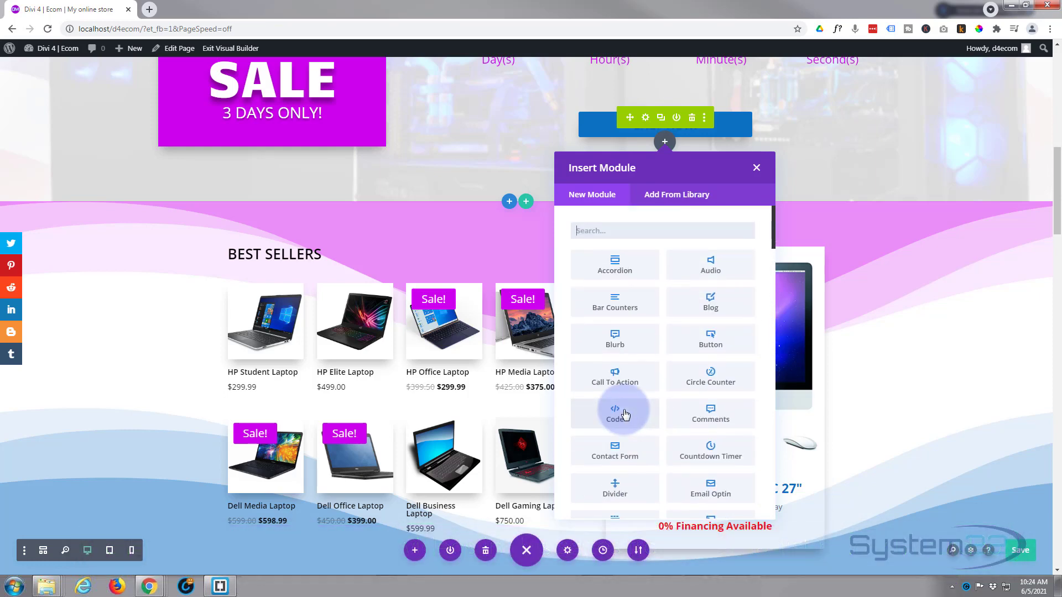
Step: Insert a Blurb module and retitle it 'Your Cart'
left_click(625, 344)
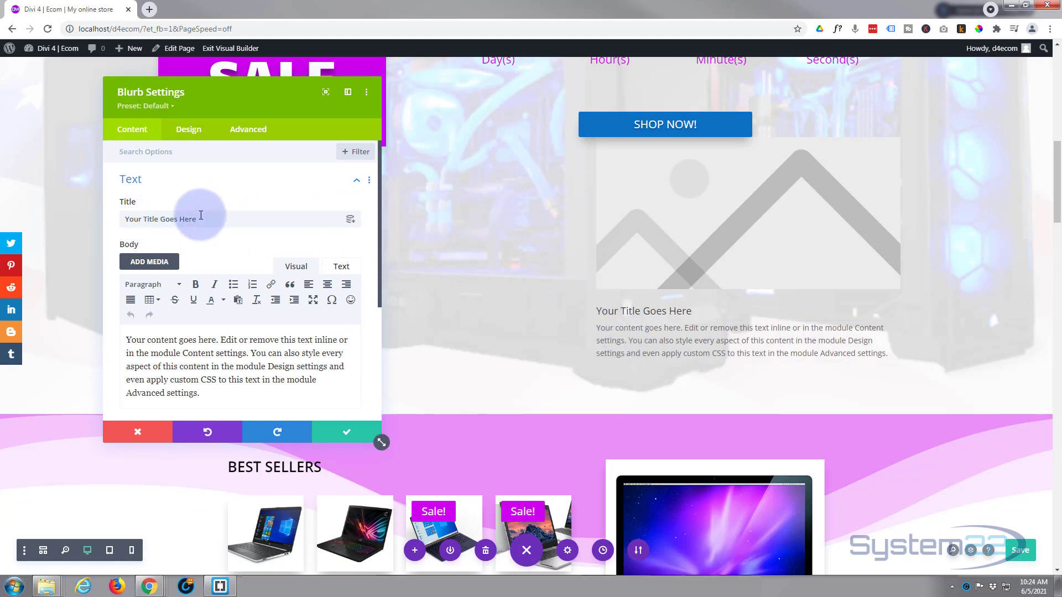
left_click_drag(201, 215, 113, 216)
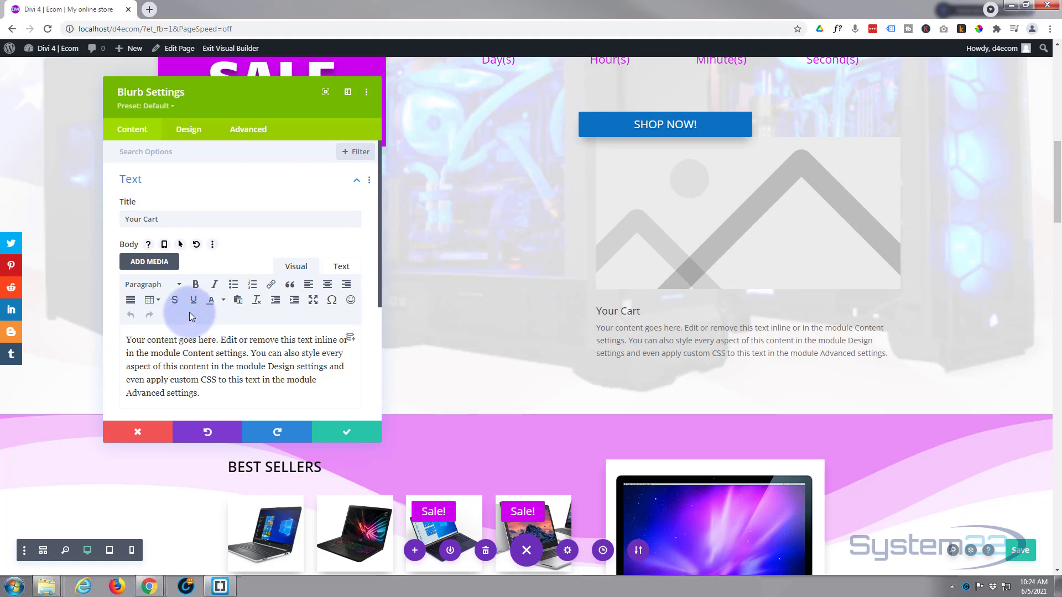
scroll(191, 312, "down", 3)
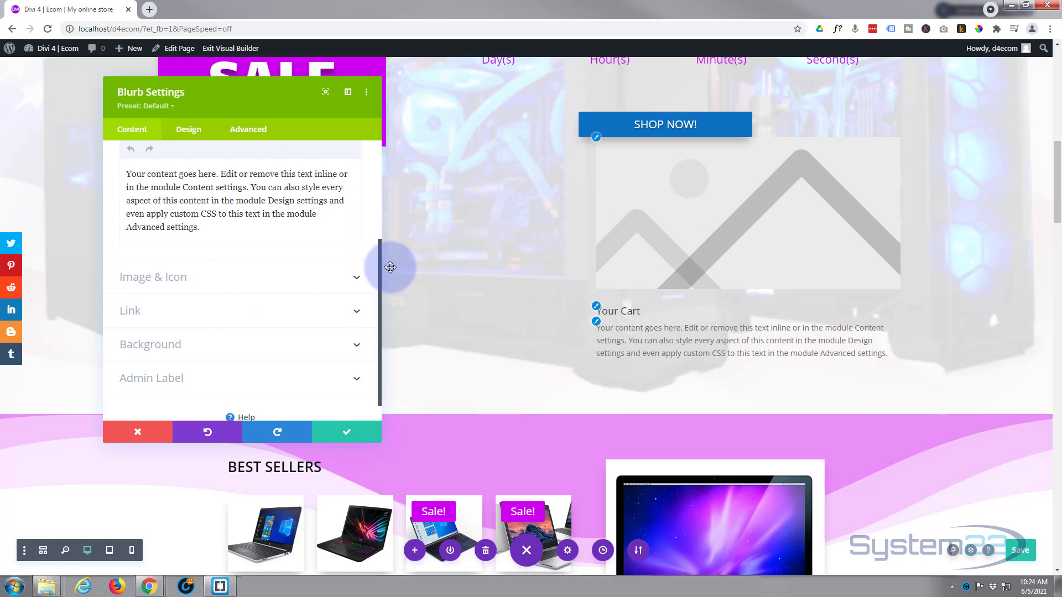
Step: Turn on Use Icon under Image & Icon and choose the shopping-cart icon
left_click(239, 278)
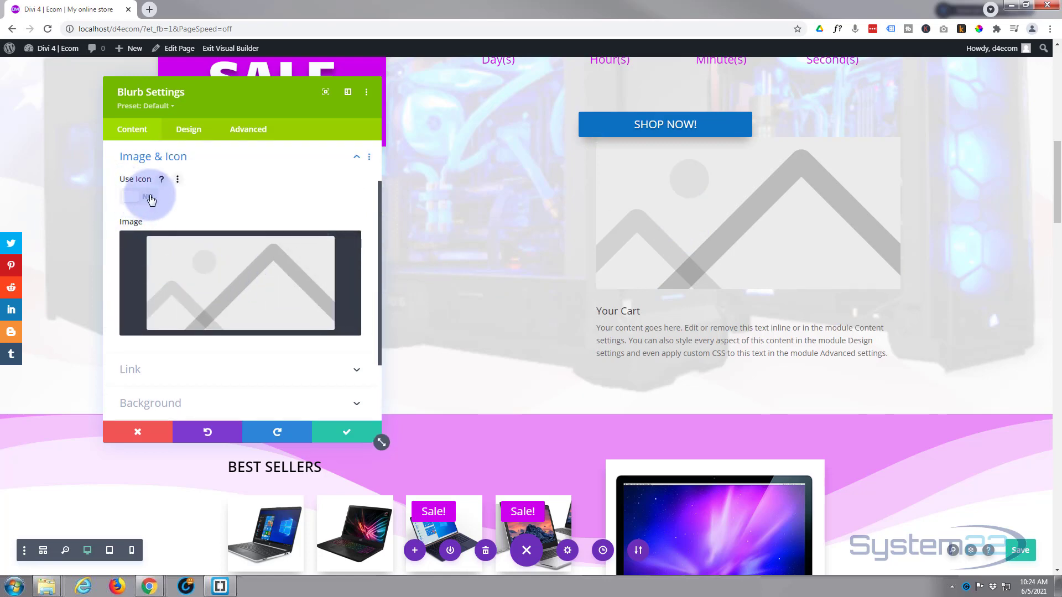
left_click(150, 198)
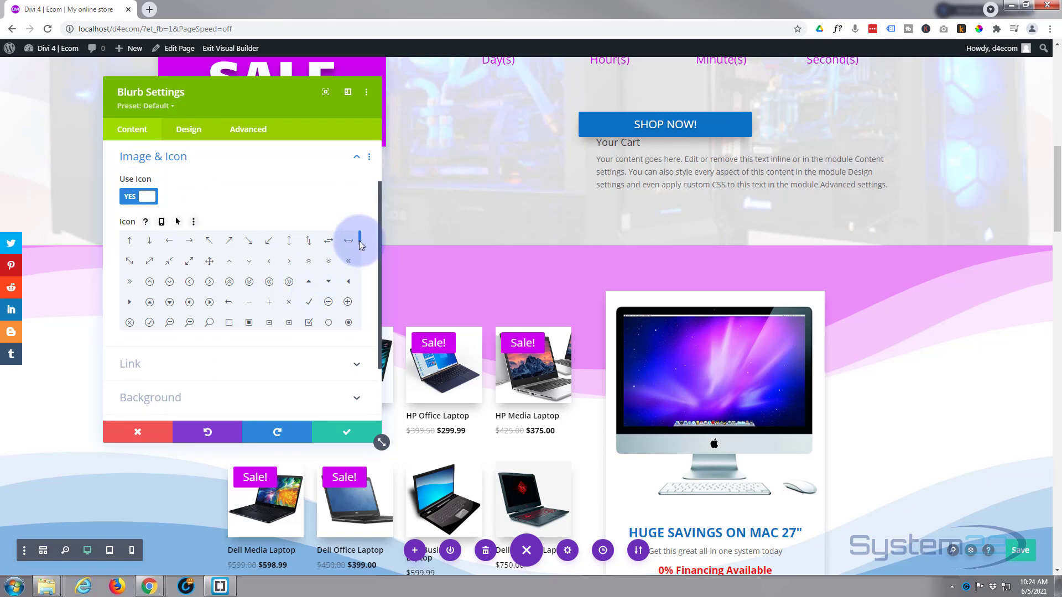
left_click_drag(361, 245, 358, 298)
left_click(170, 270)
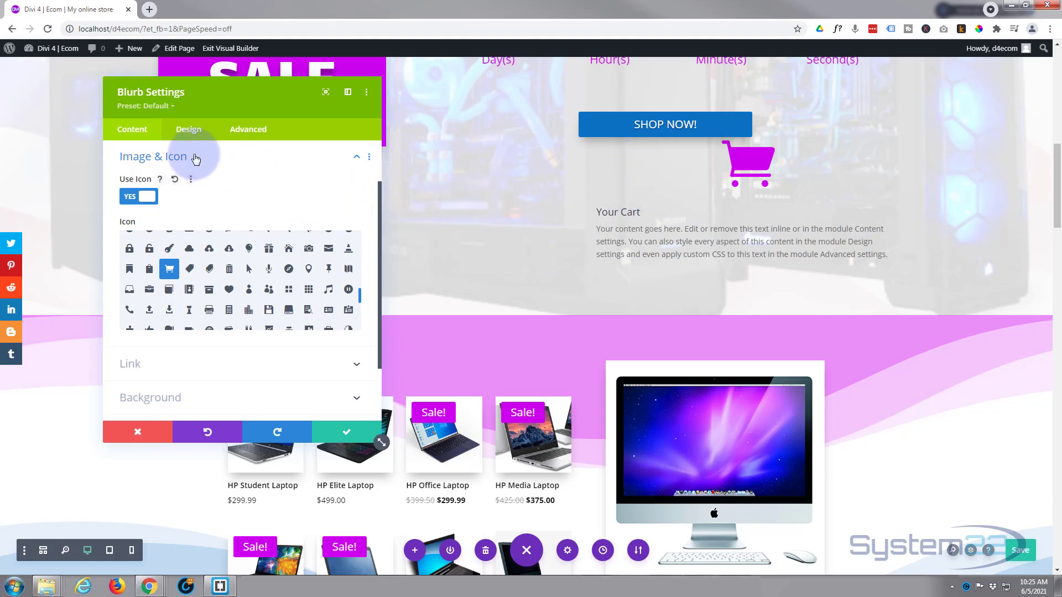
Step: Set the blurb's Design > Spacing Margin Top to 50px
left_click(187, 131)
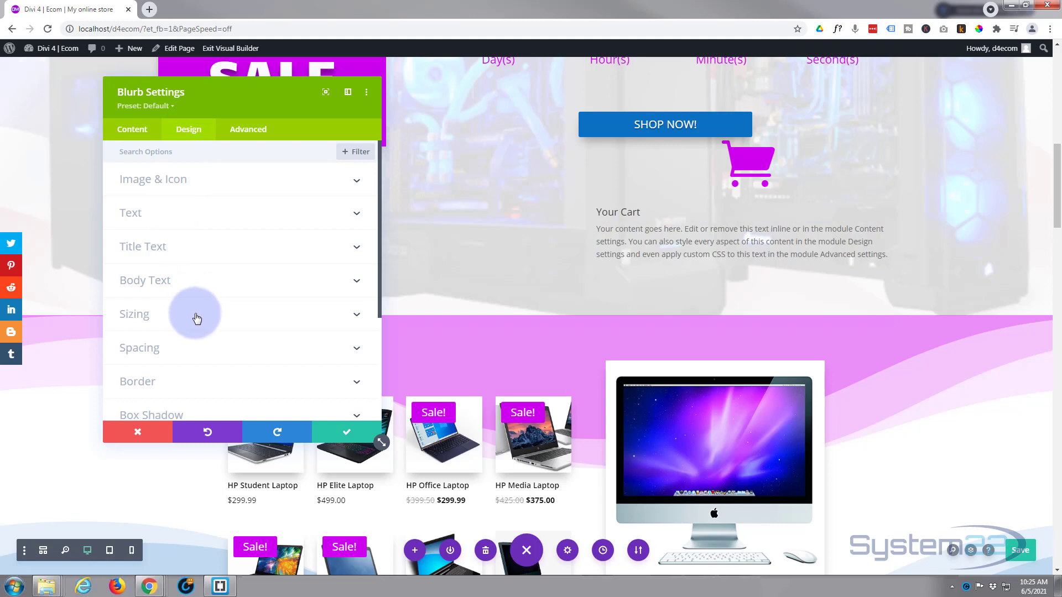
left_click(186, 351)
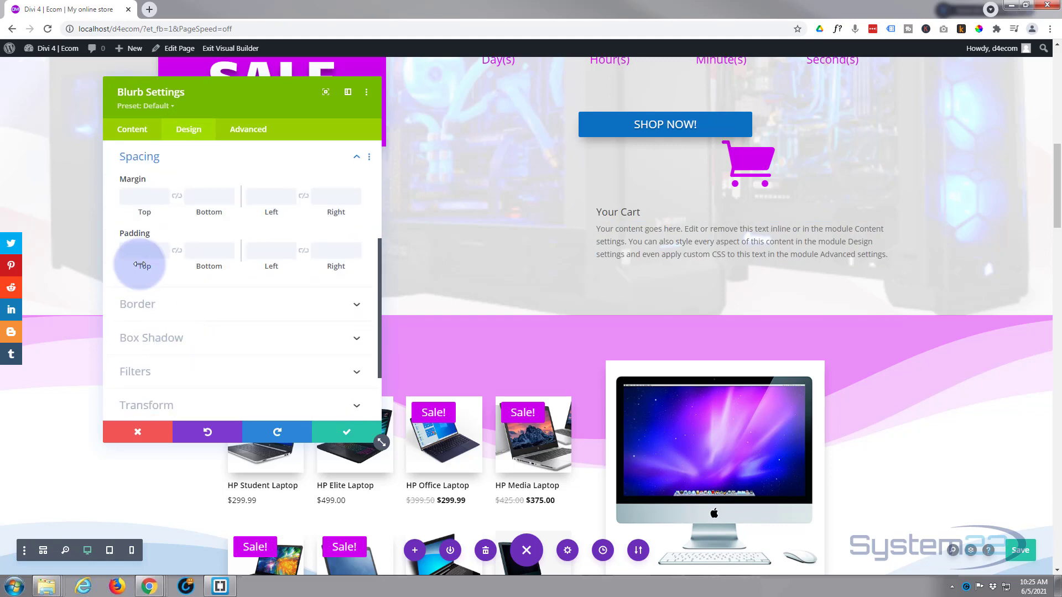
left_click(138, 194)
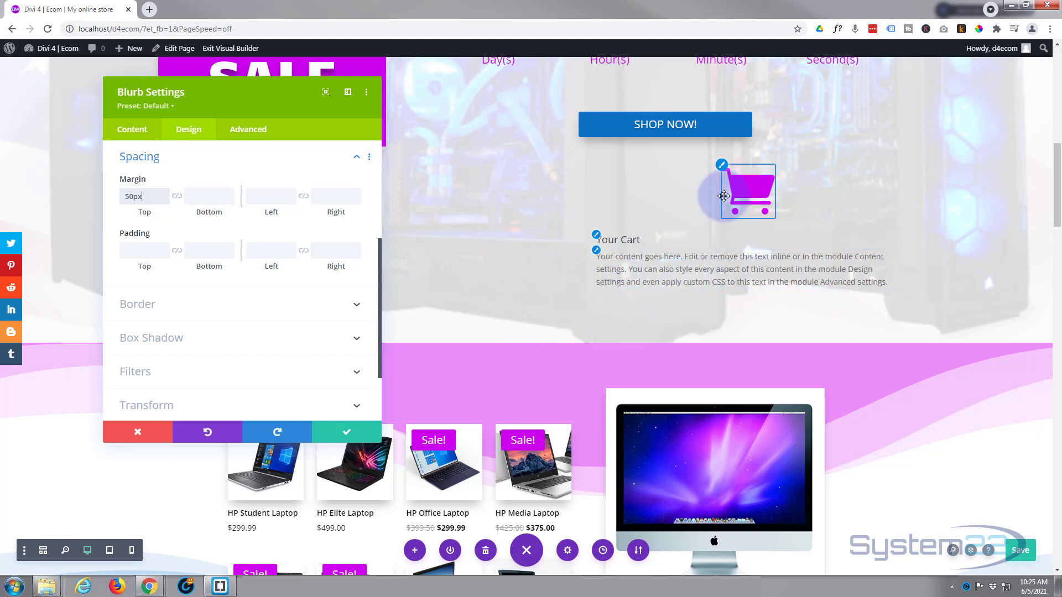
left_click(268, 286)
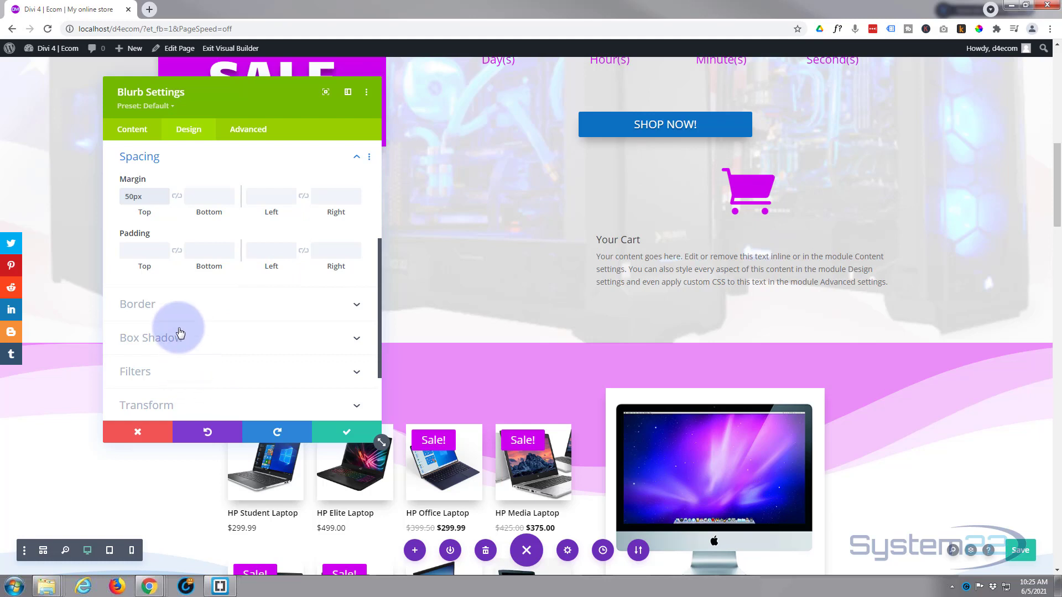
left_click(132, 130)
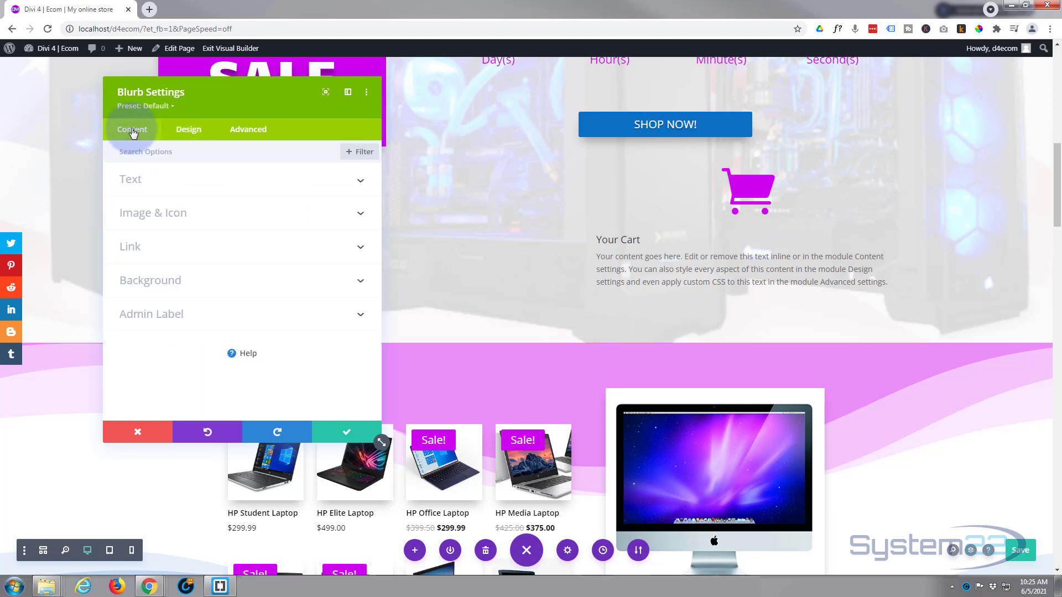
left_click(161, 248)
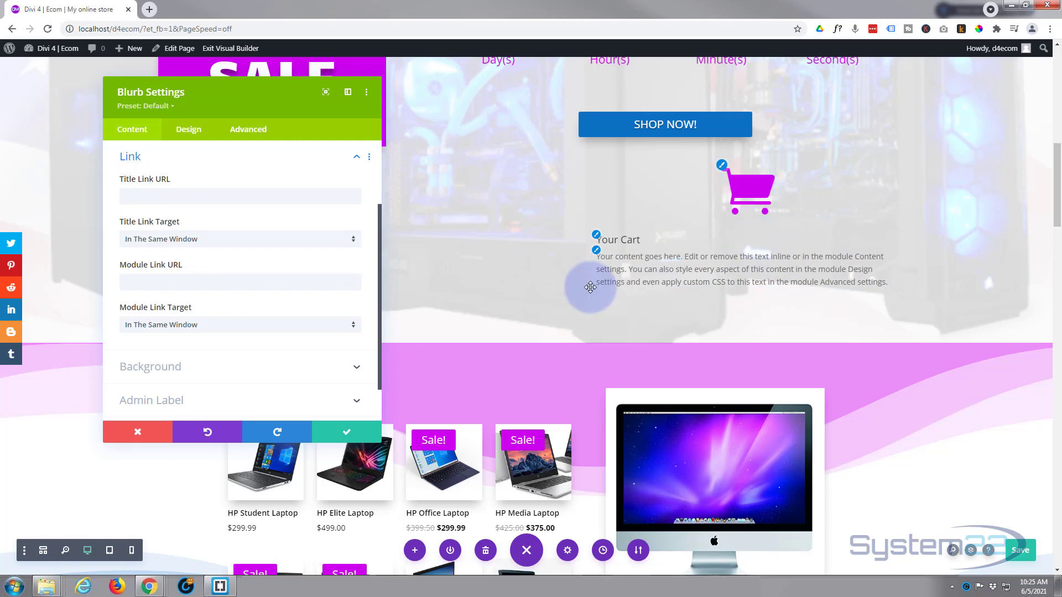
left_click_drag(1054, 177, 1054, 31)
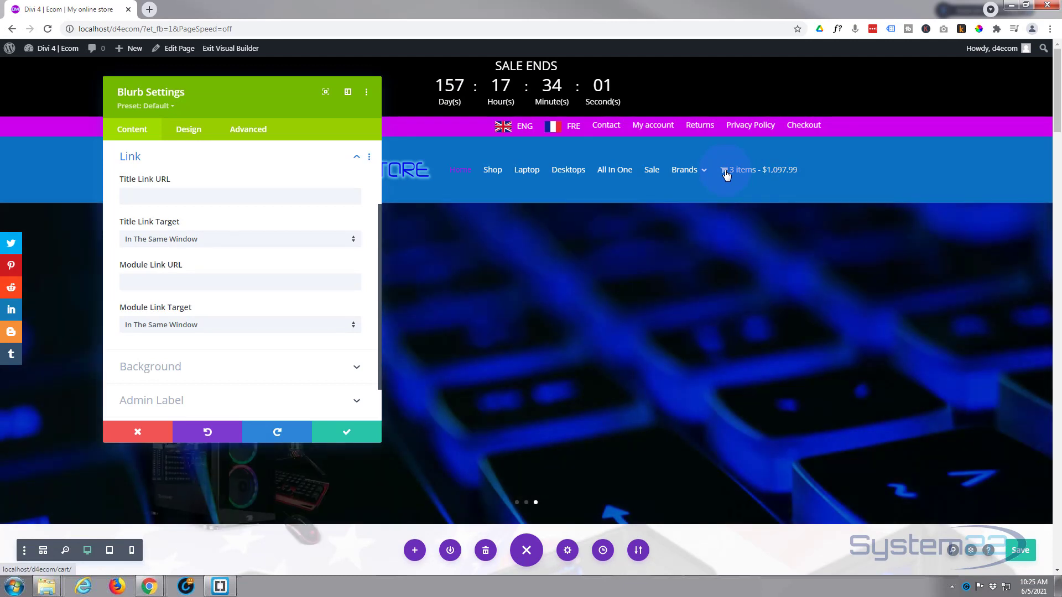
right_click(726, 175)
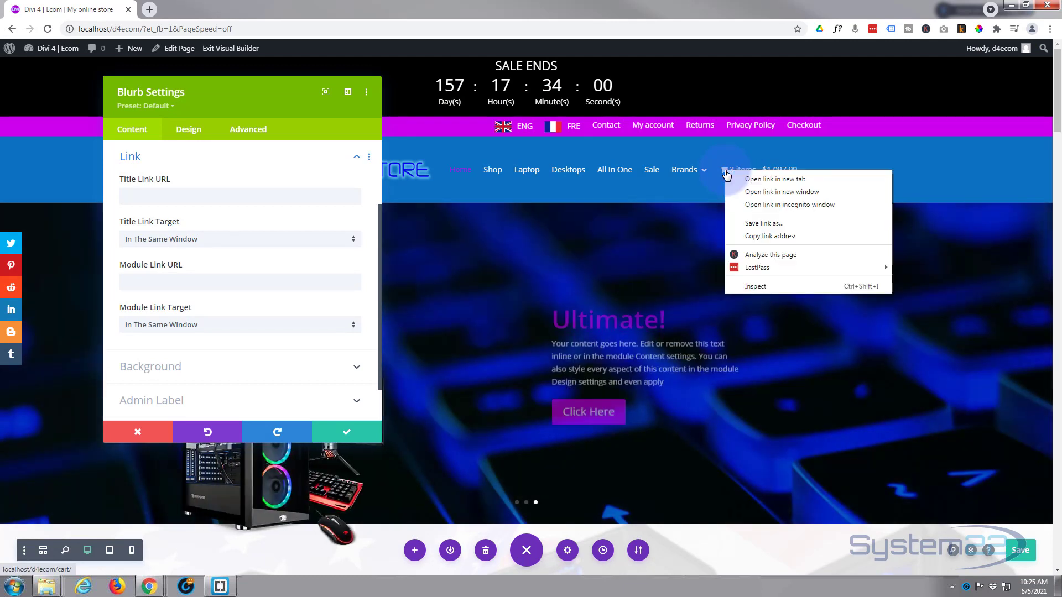
left_click(748, 237)
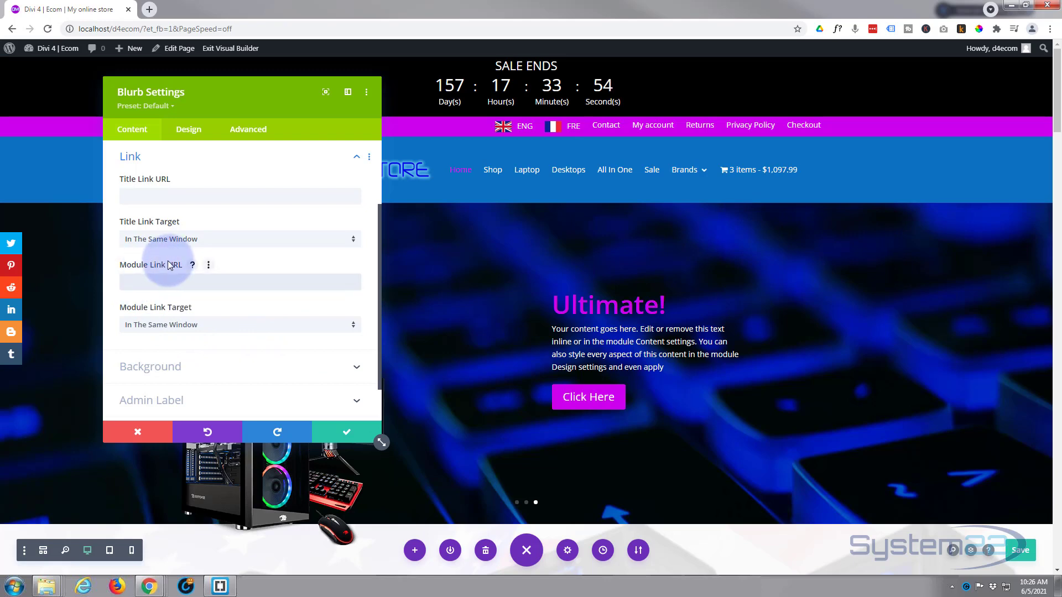
type("http://localhost/d4ecom/cart/")
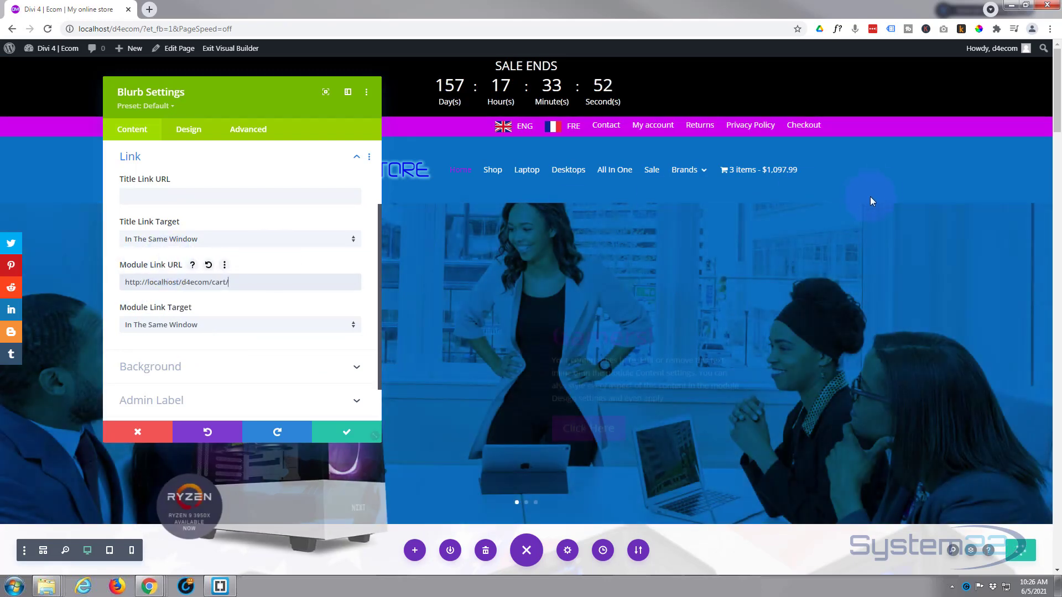
scroll(1051, 210, "down", 7)
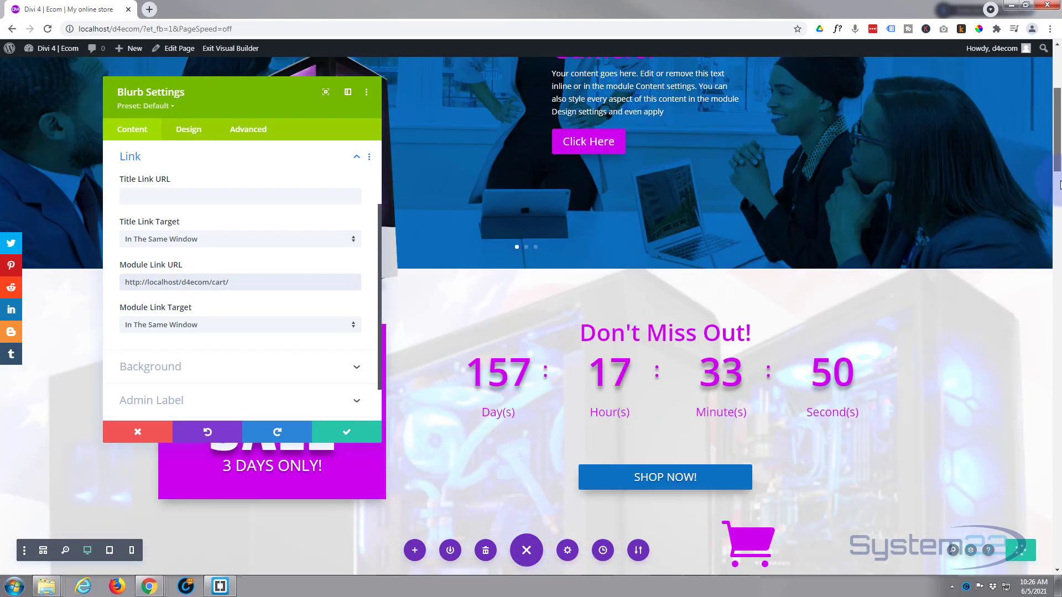
scroll(1050, 211, "down", 4)
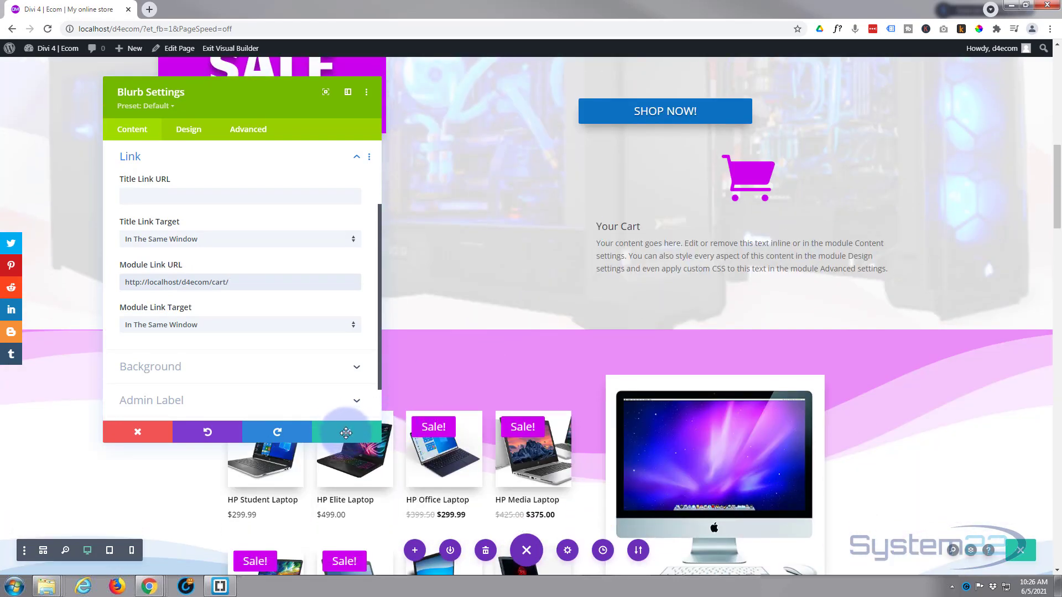
left_click(344, 430)
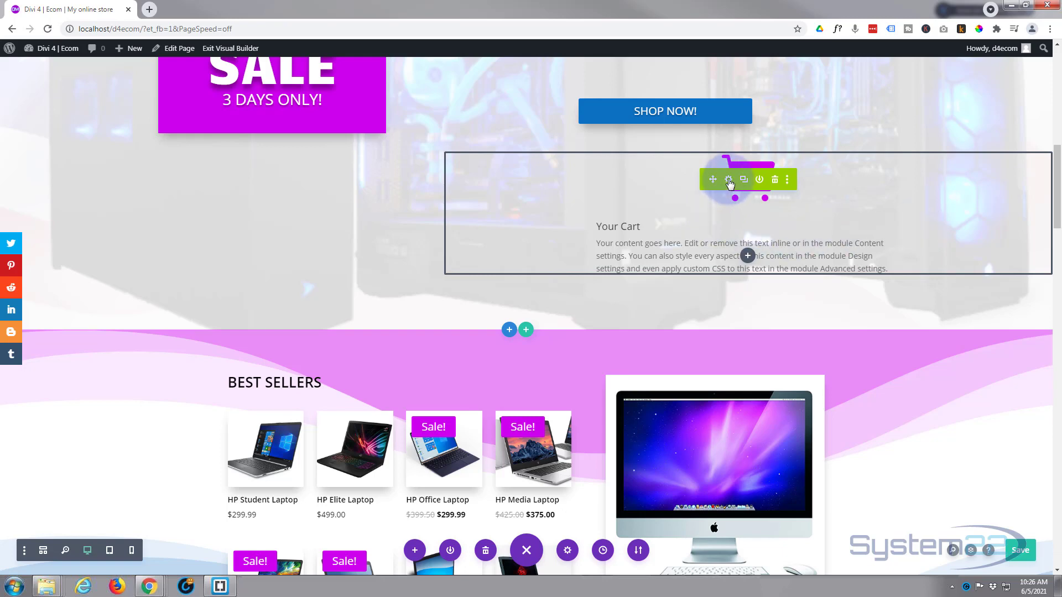
Step: Delete the blurb's 'Your Cart' title and its placeholder body text
left_click(728, 180)
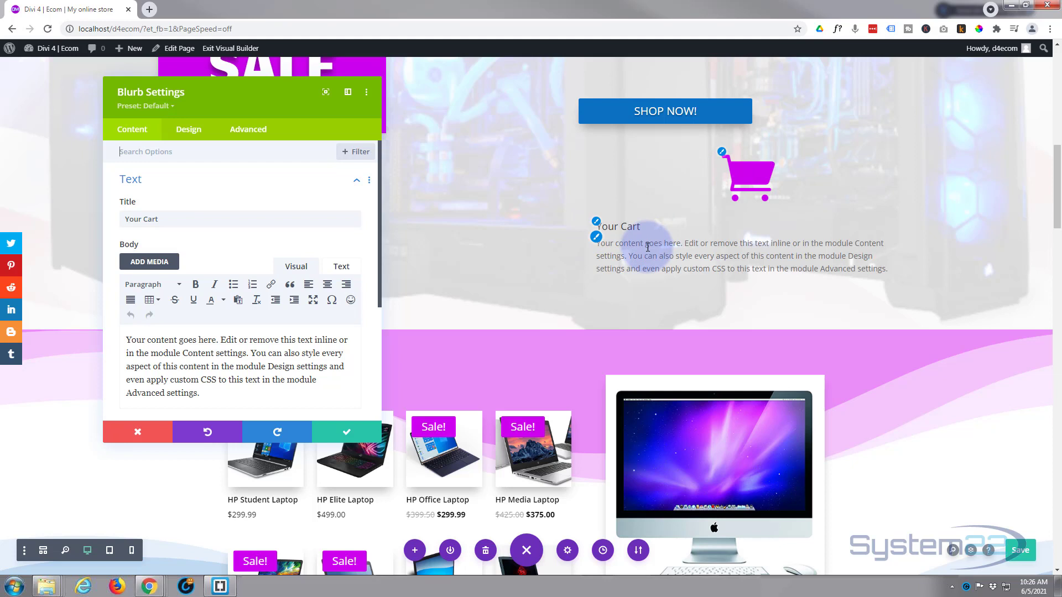
left_click_drag(165, 219, 97, 219)
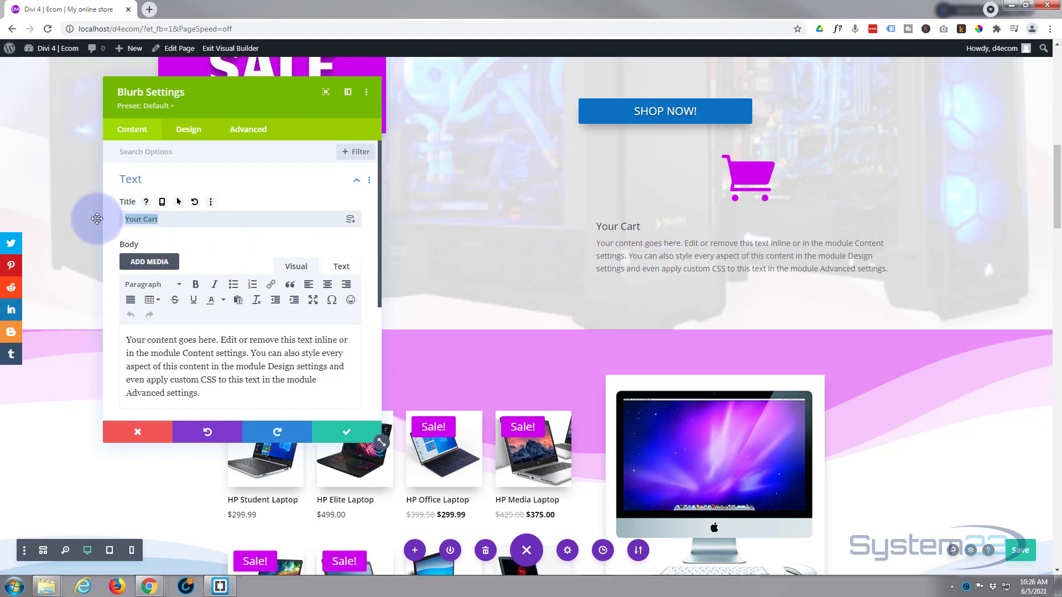
key("BackSpace")
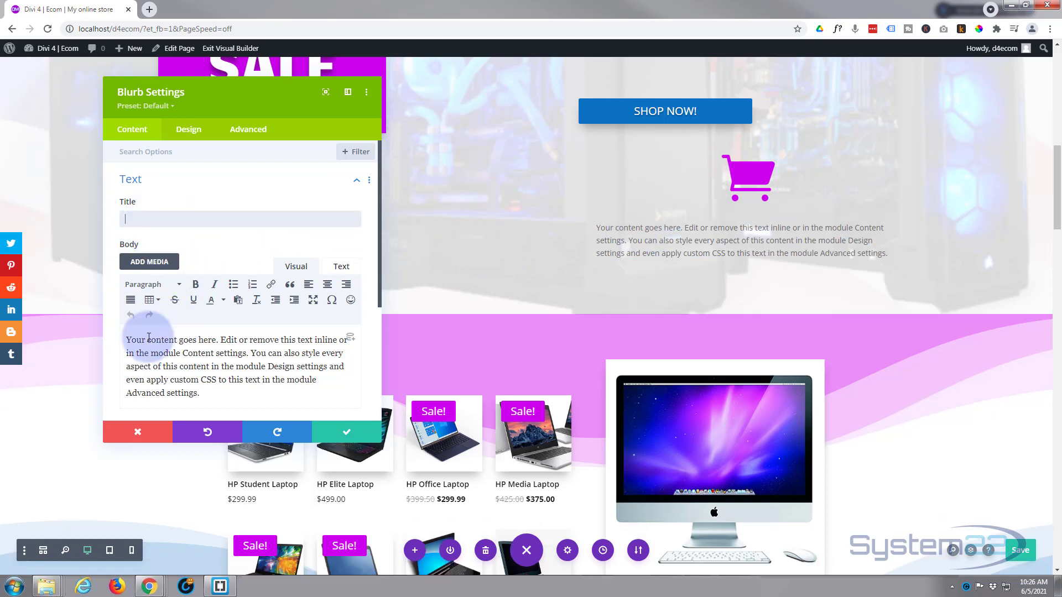
left_click_drag(128, 338, 262, 392)
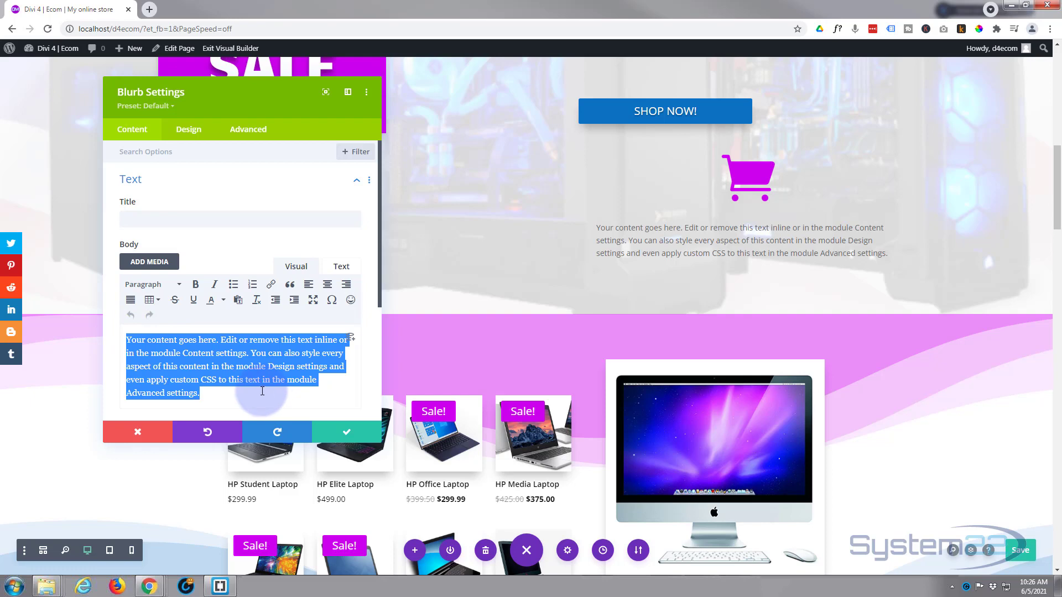
key("BackSpace")
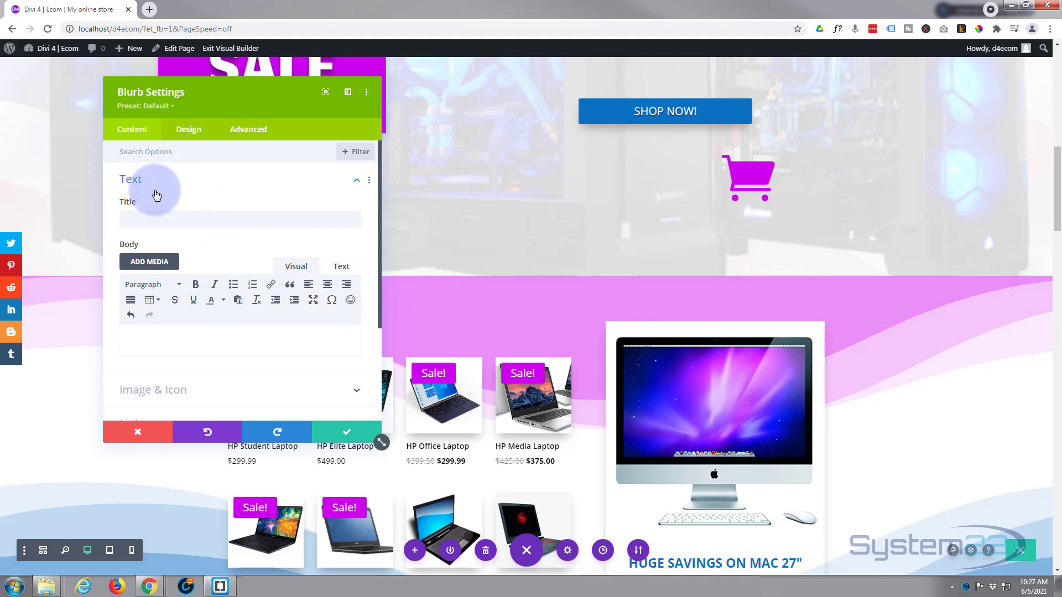
Step: Give the blurb a white background colour at 0.44 alpha, rgba(255,255,255,0.44)
scroll(176, 241, "down", 2)
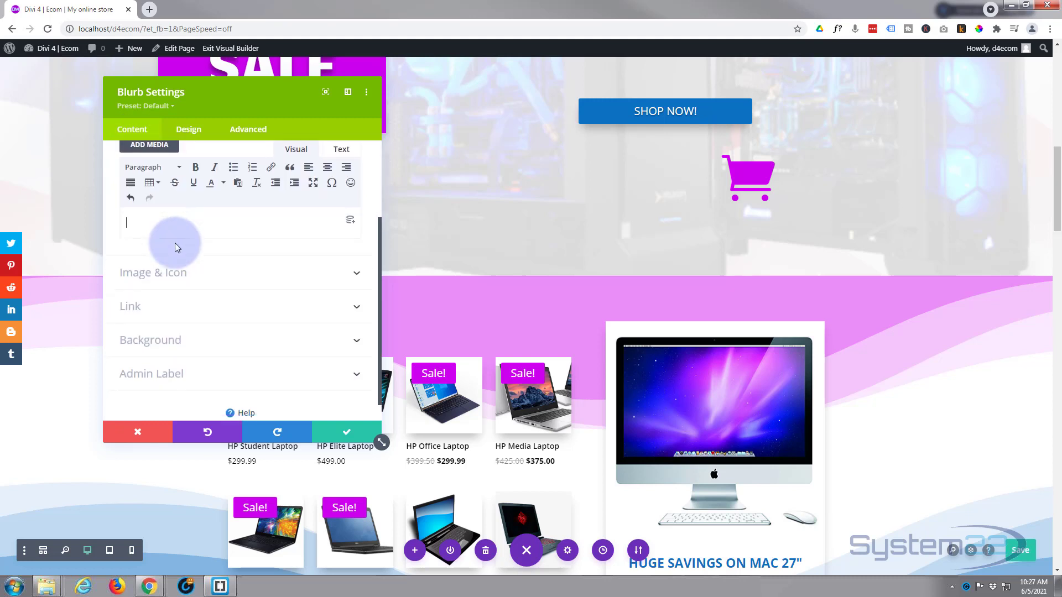
left_click(204, 321)
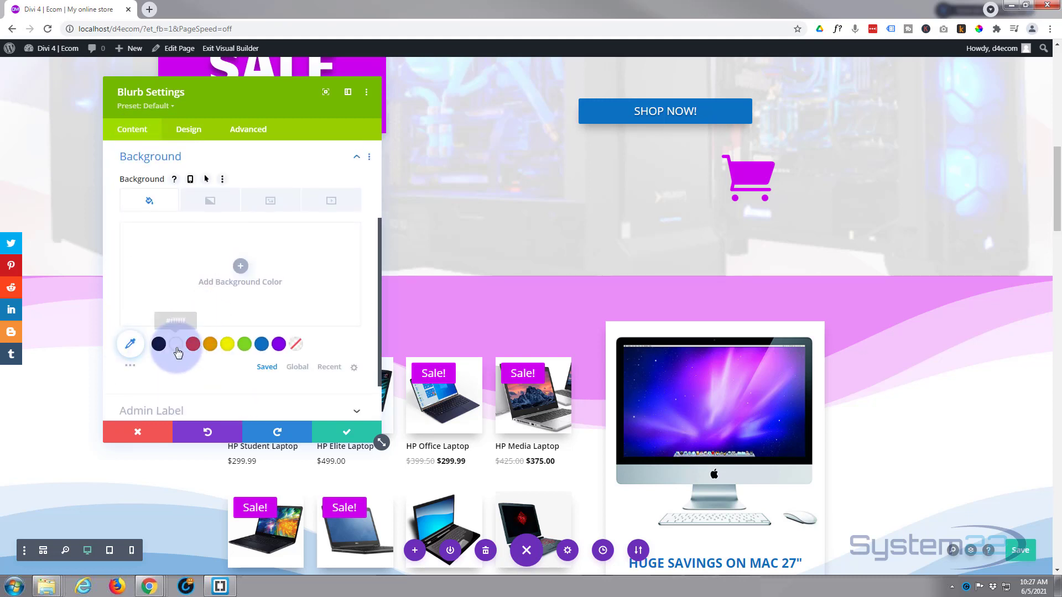
left_click(177, 349)
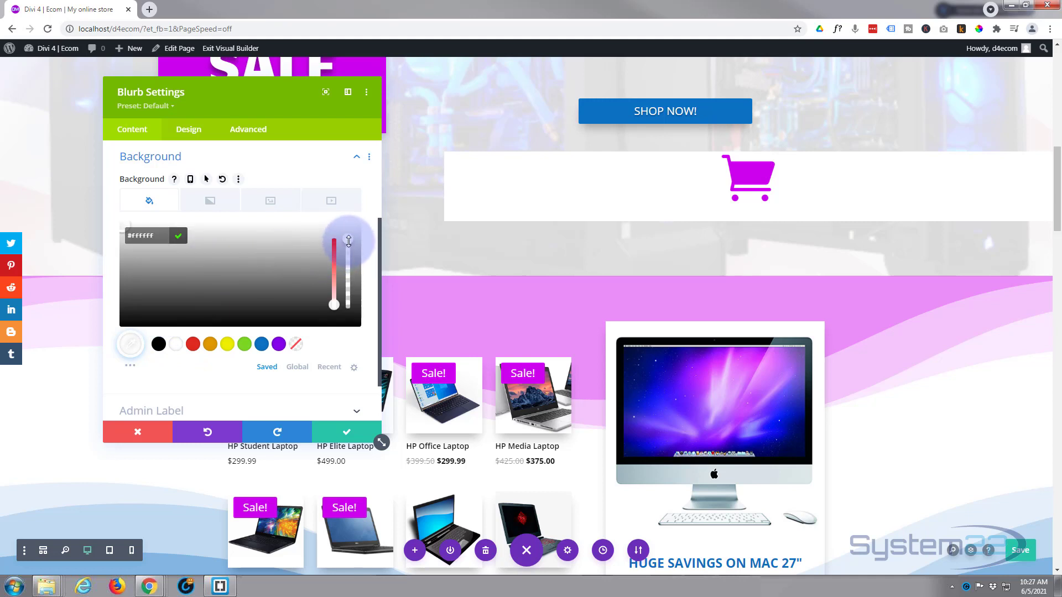
left_click_drag(349, 243, 349, 283)
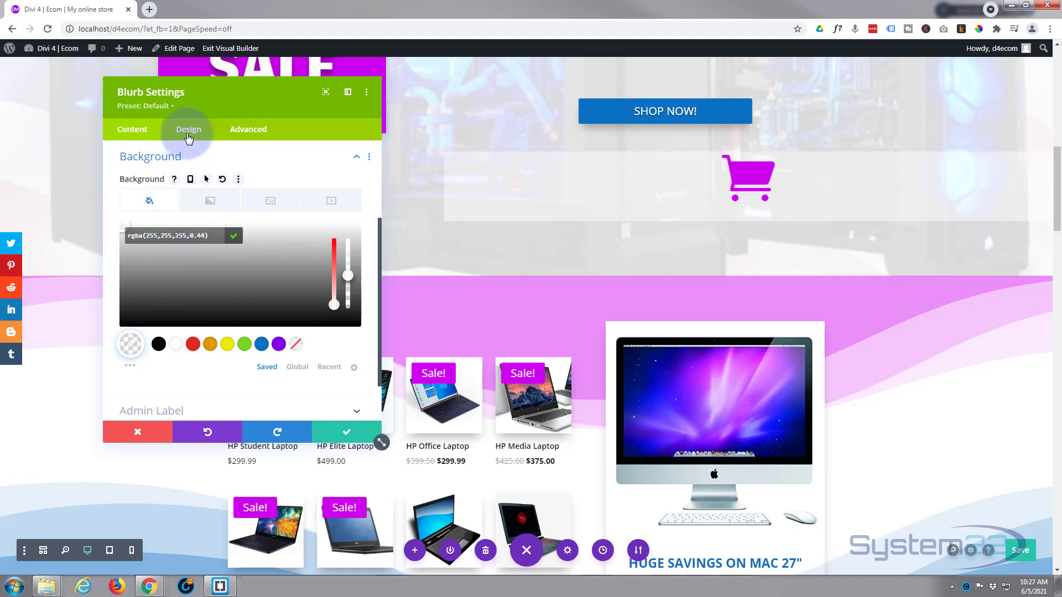
Step: Enable Use Icon Font Size in Design > Image & Icon and set it to 60px
left_click(188, 131)
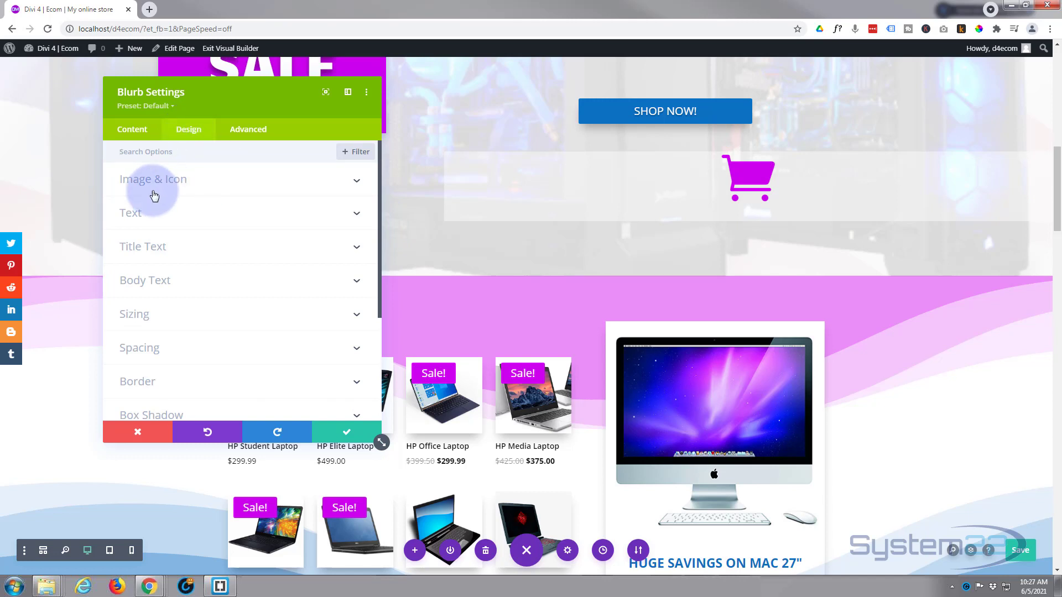
left_click(218, 185)
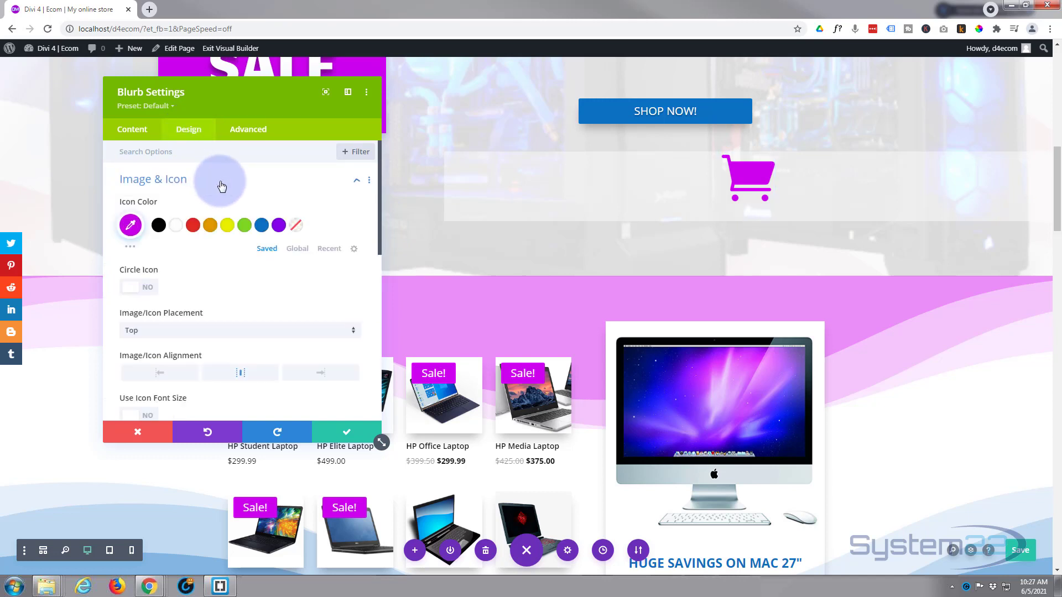
scroll(212, 264, "down", 2)
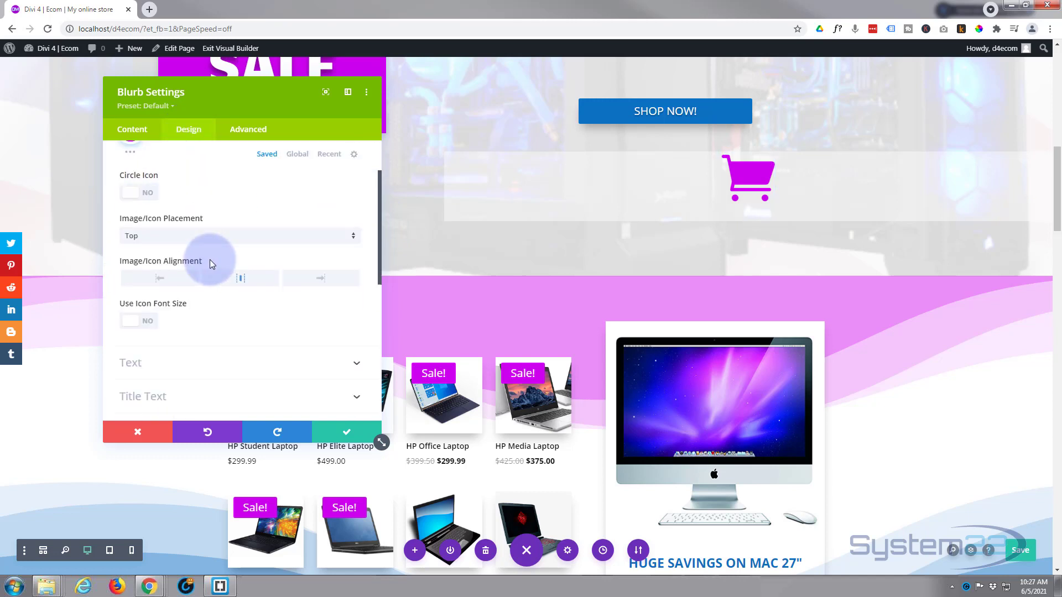
scroll(211, 265, "down", 1)
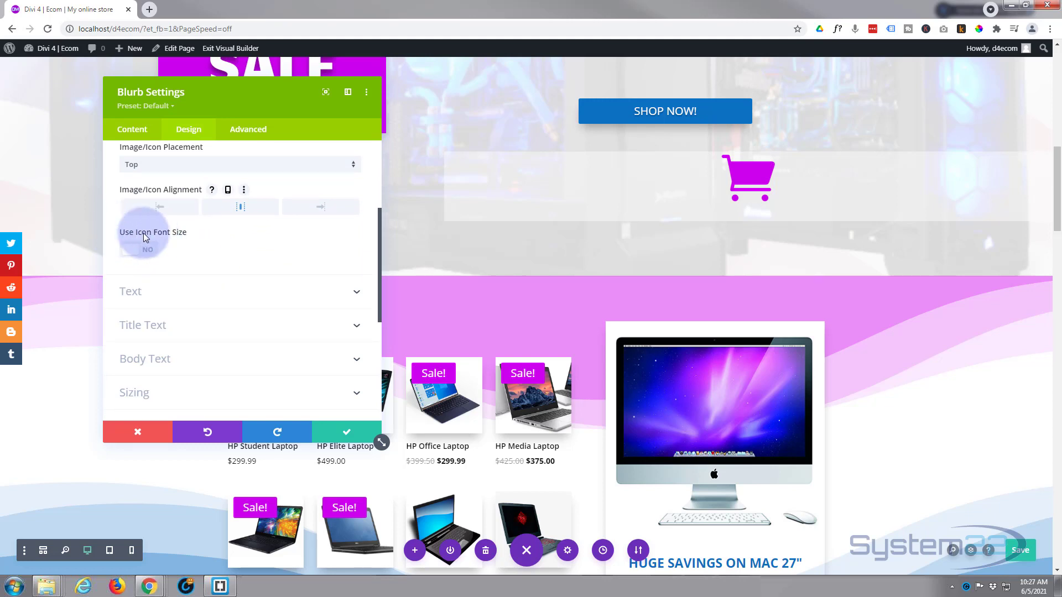
scroll(208, 252, "up", 2)
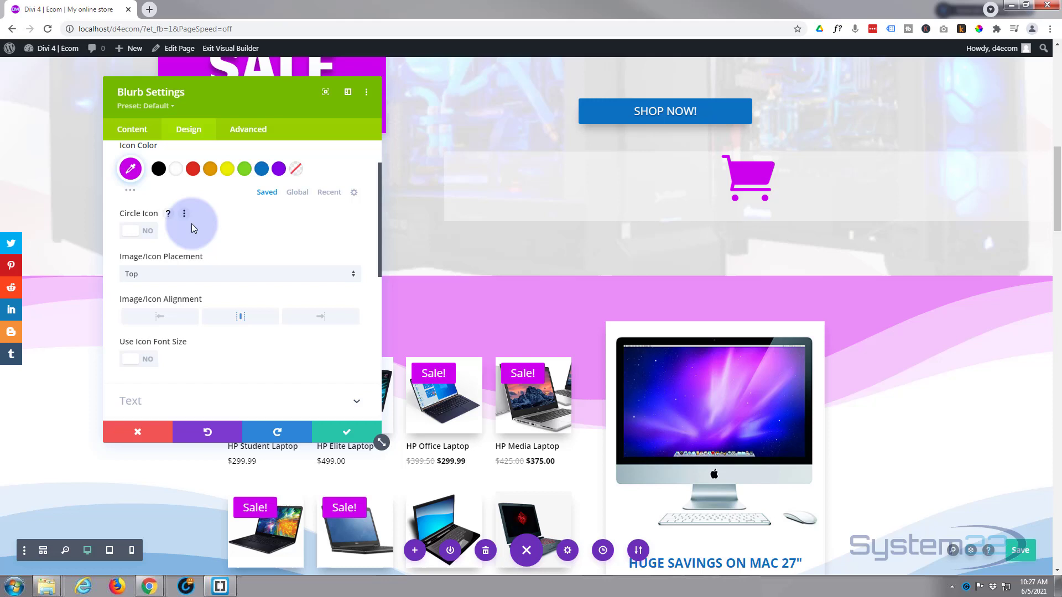
scroll(225, 238, "down", 1)
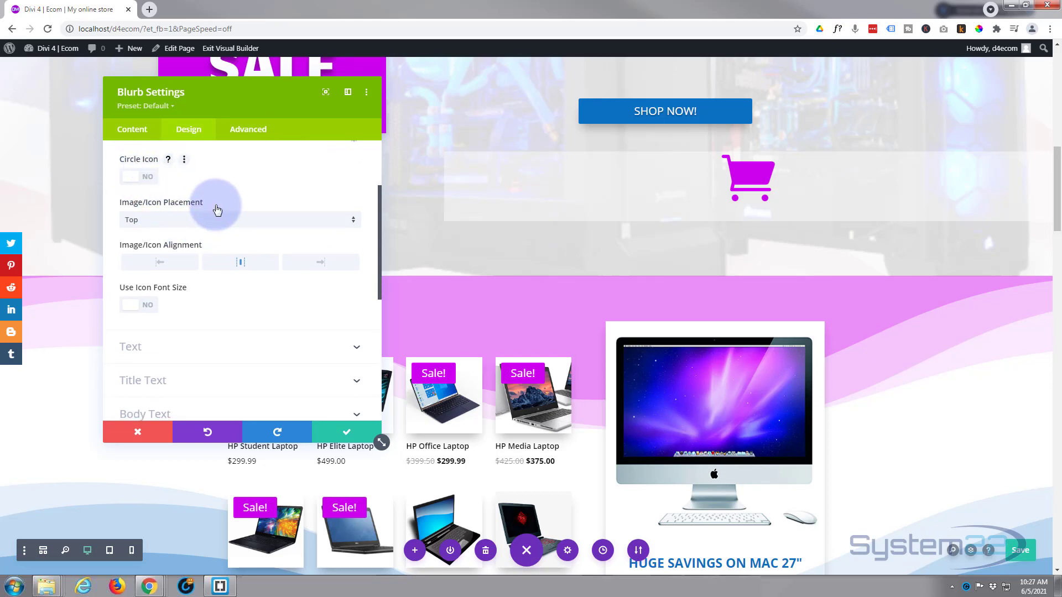
scroll(218, 199, "down", 1)
scroll(217, 199, "down", 1)
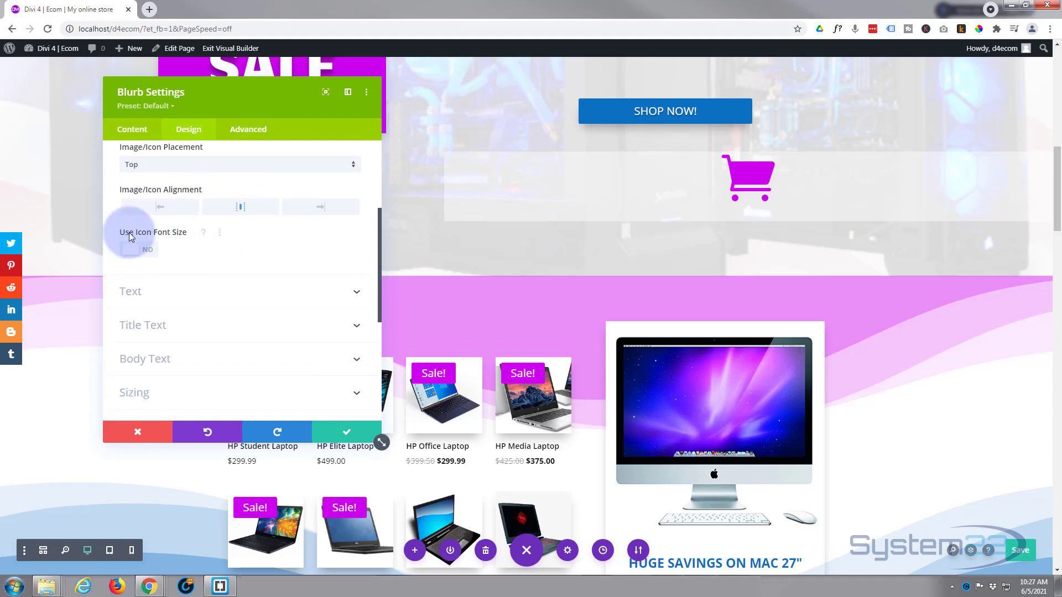
left_click(143, 249)
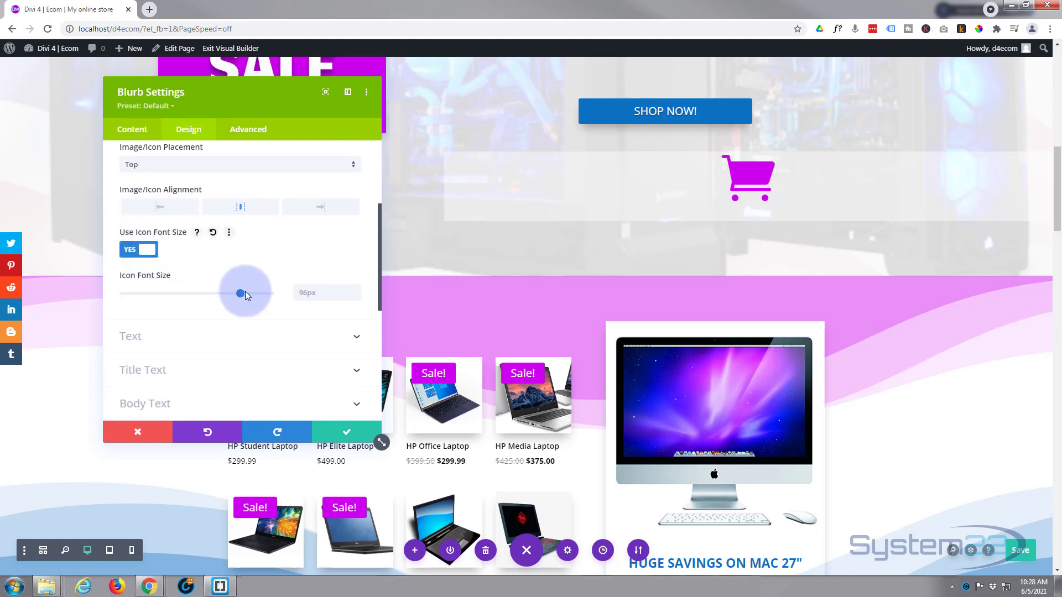
left_click_drag(240, 293, 197, 296)
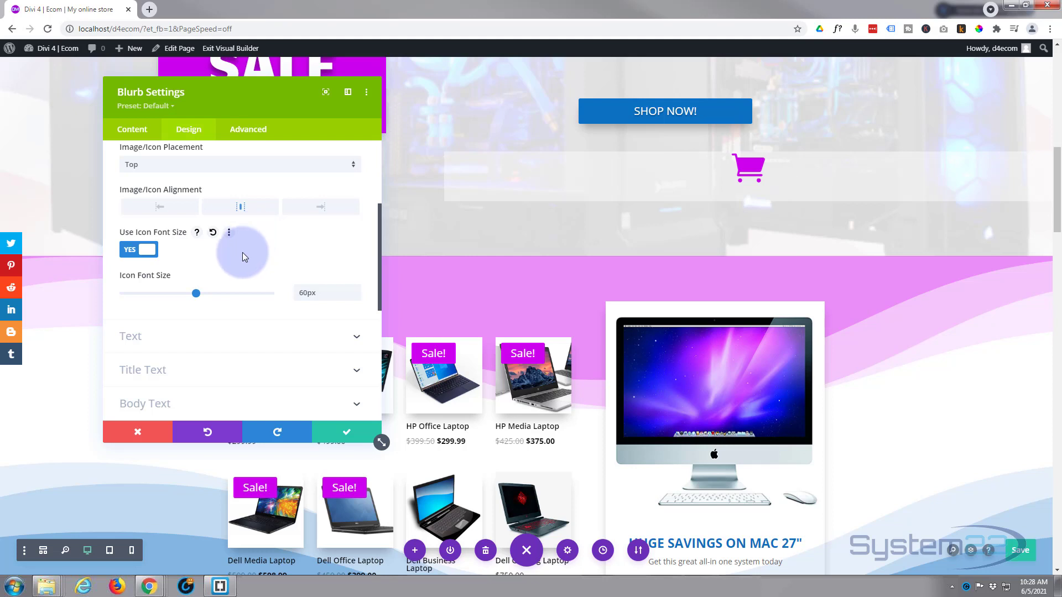
scroll(246, 254, "up", 3)
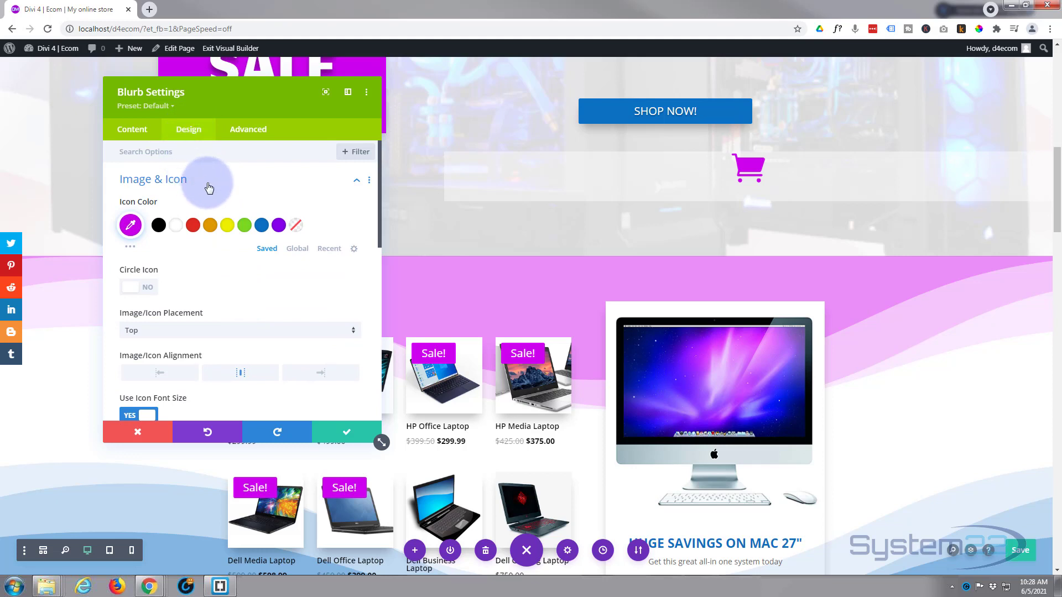
Step: Set the blurb's Sizing Width and Height both to 93px
left_click(208, 182)
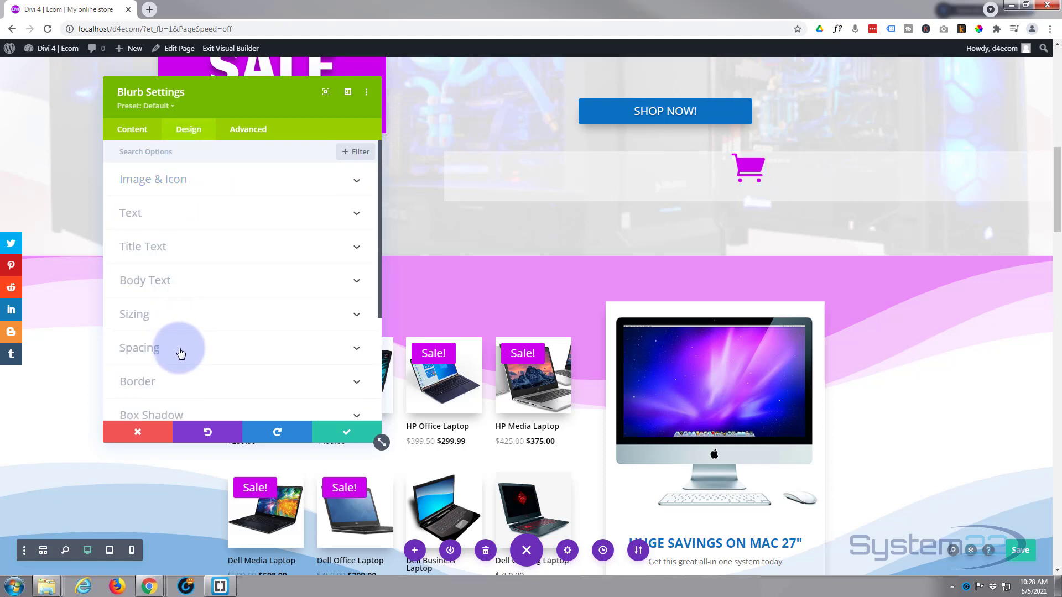
left_click(186, 314)
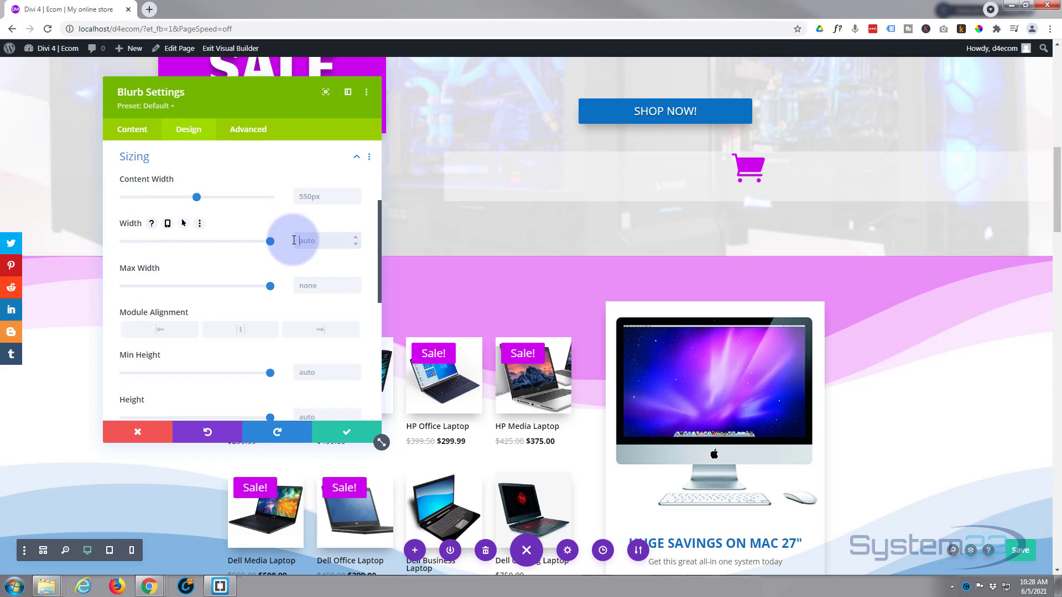
type("90")
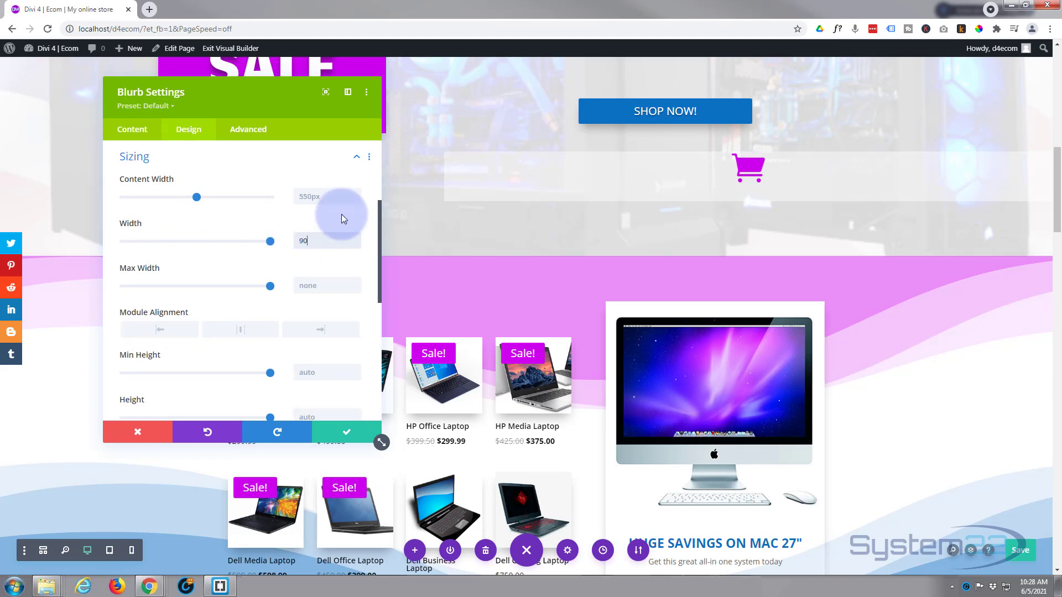
type("px")
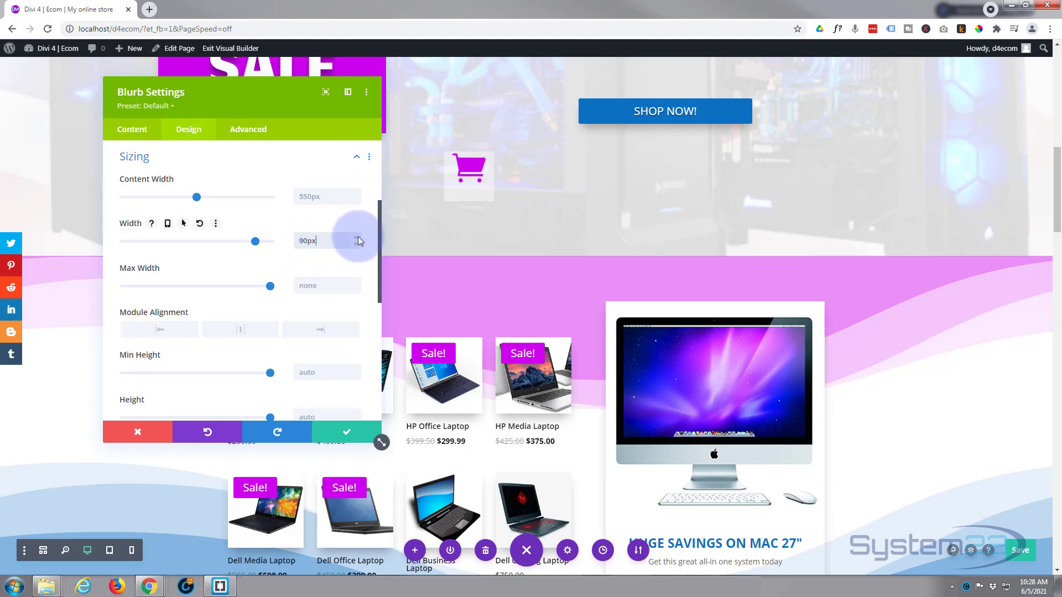
key("Up")
key("Up")
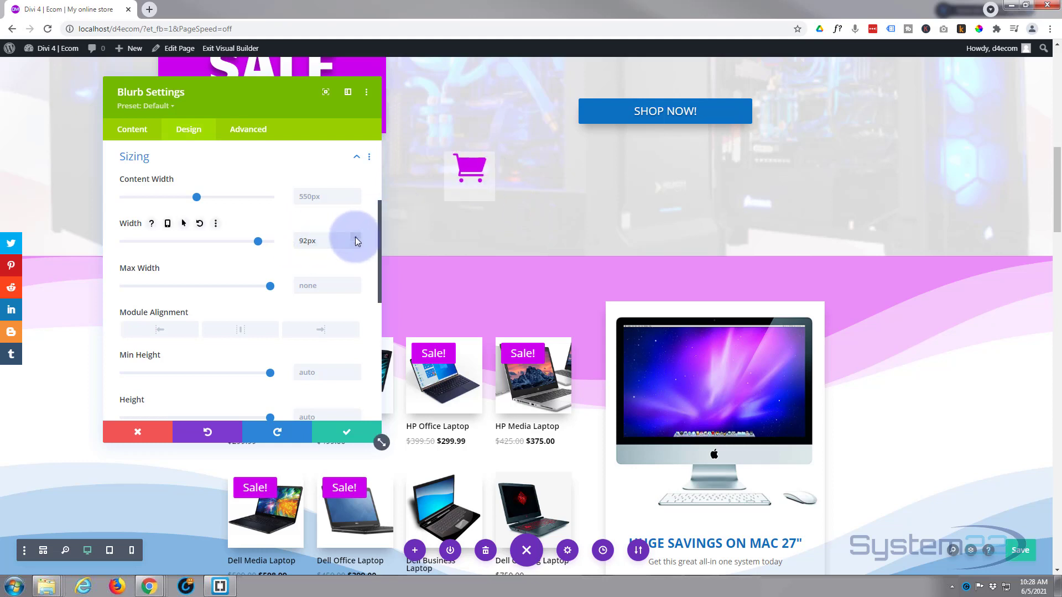
key("Up")
left_click_drag(358, 240, 280, 241)
key("ctrl+c")
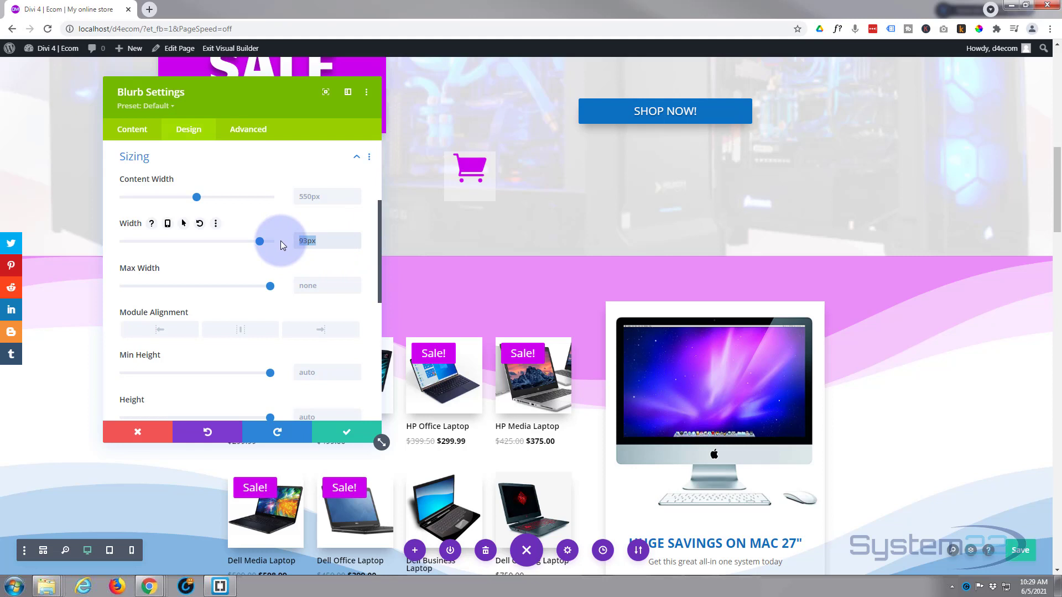
scroll(293, 299, "down", 1)
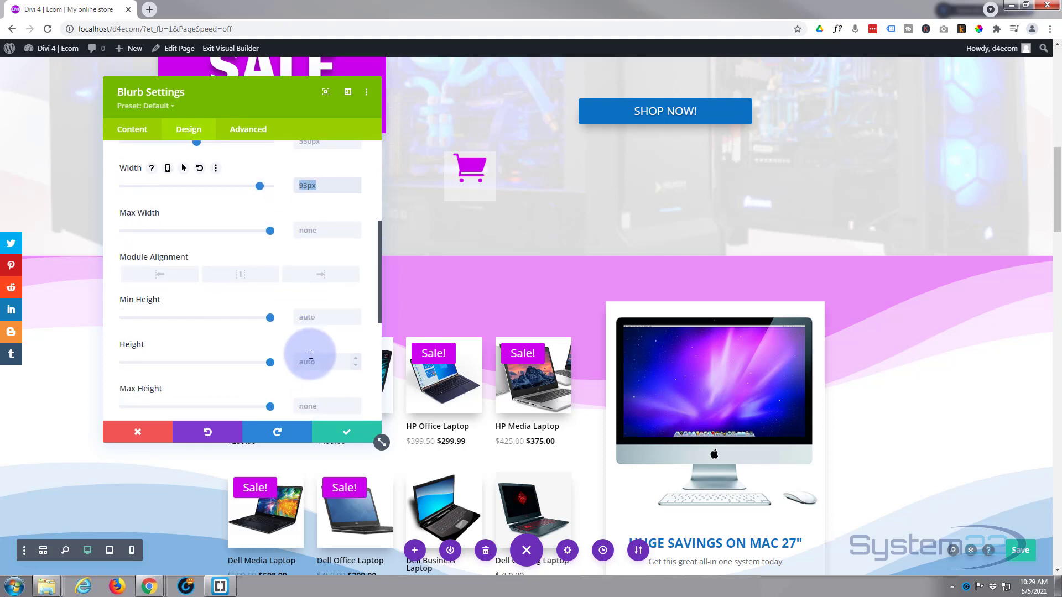
left_click(307, 363)
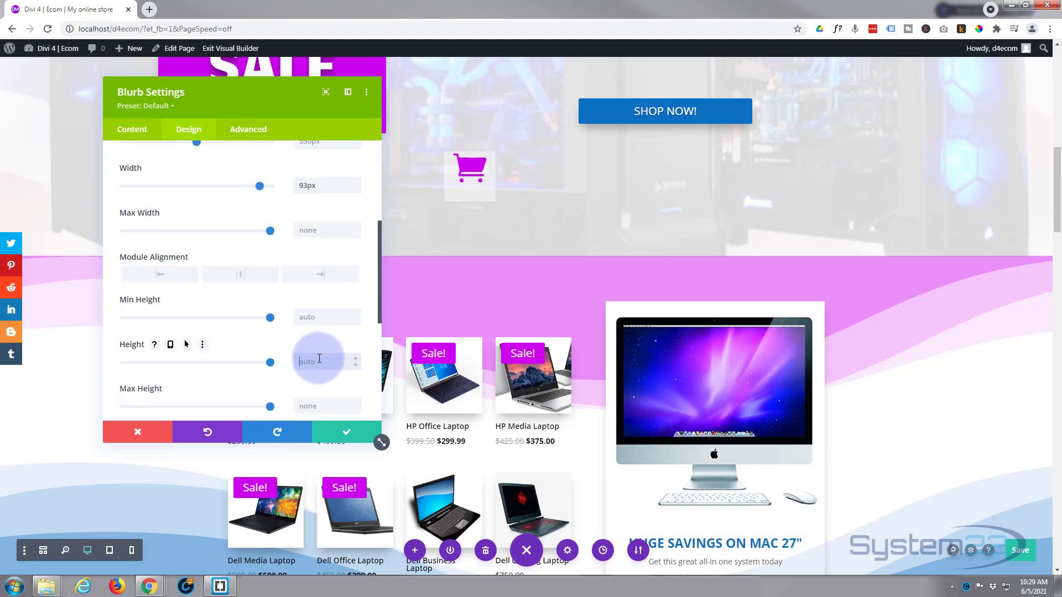
key("ctrl+v")
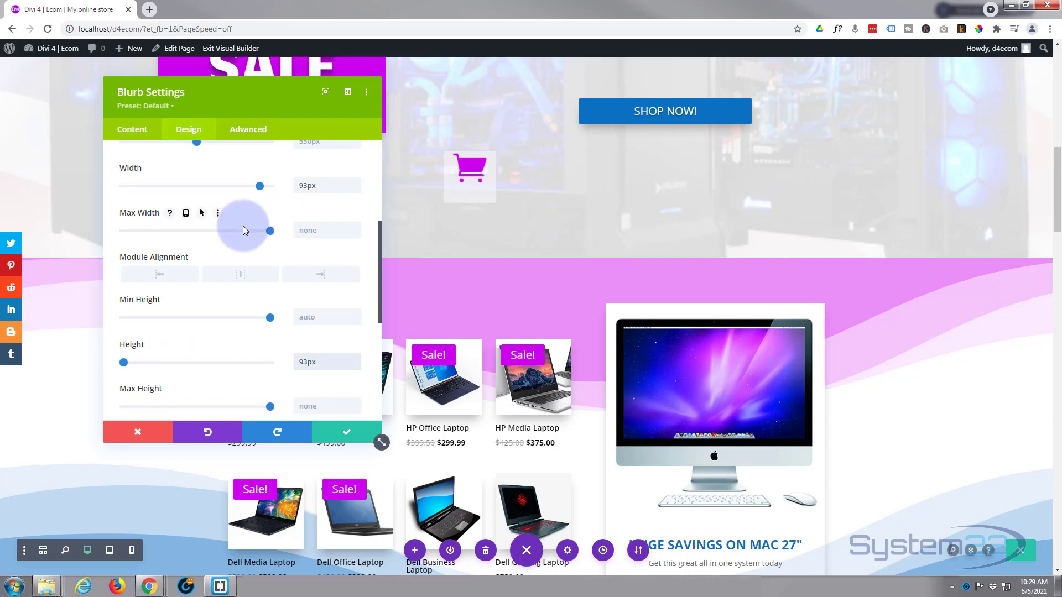
scroll(244, 226, "up", 3)
Step: Collapse Sizing and set the cart blurb's Padding Top to 15px under Spacing
left_click(227, 215)
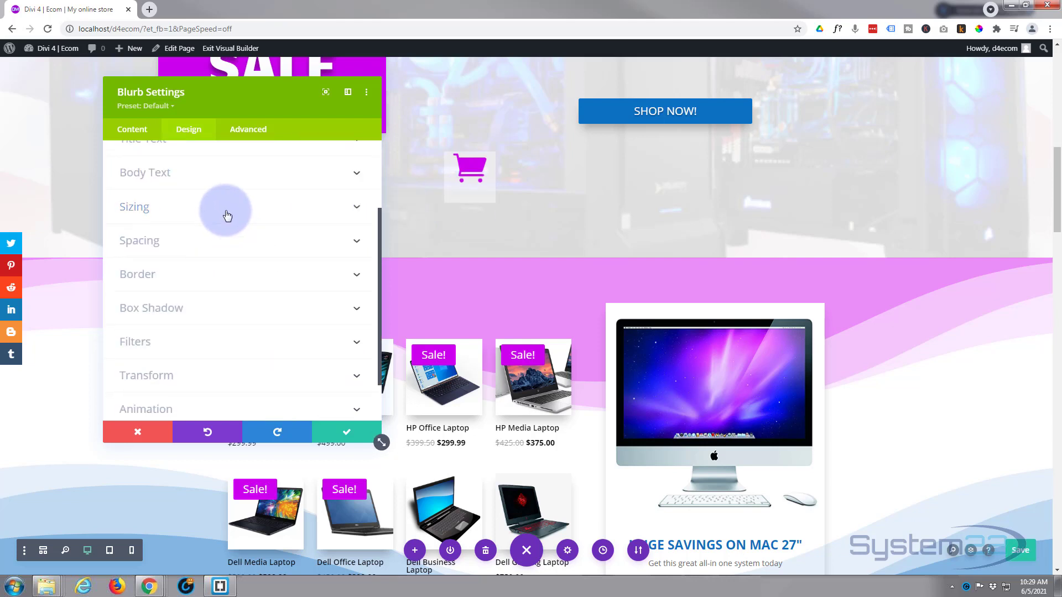
left_click(193, 247)
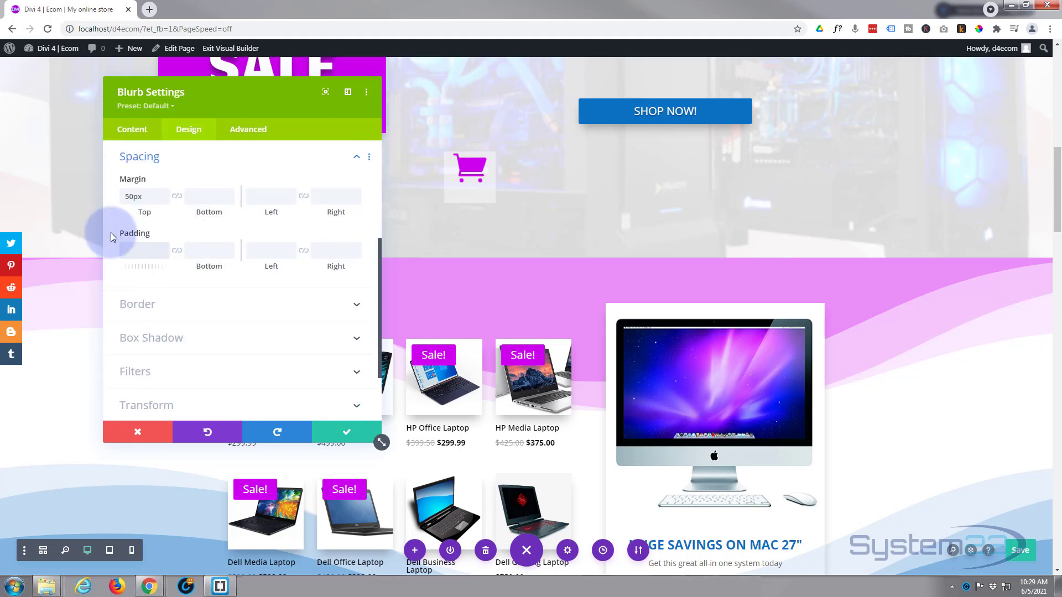
type("10px")
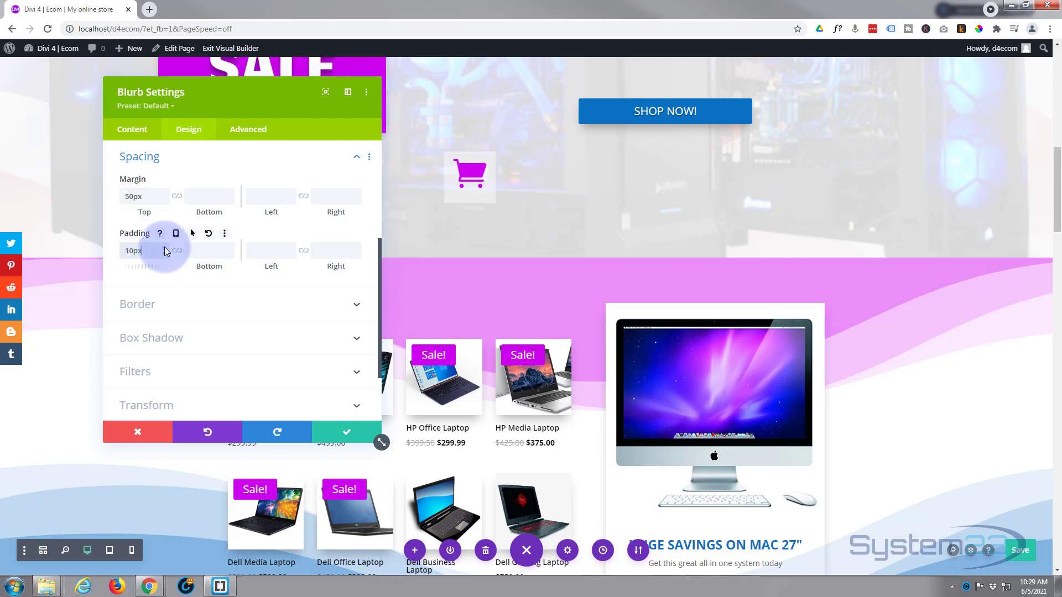
key("Up")
key("Up")
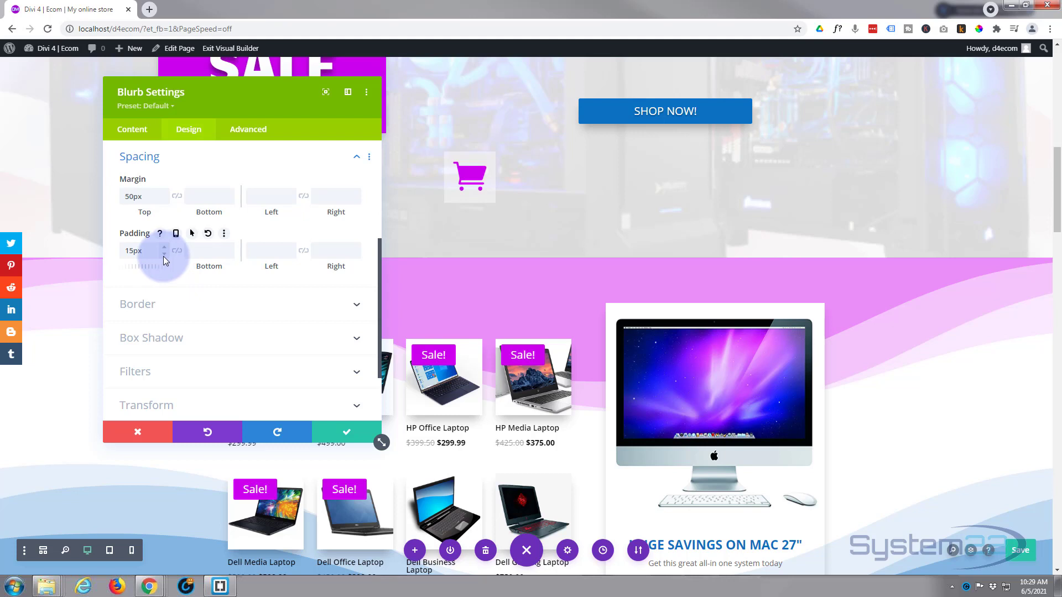
Step: Give the cart blurb linked 50px rounded corners so it becomes a circle
left_click(193, 308)
left_click(244, 236)
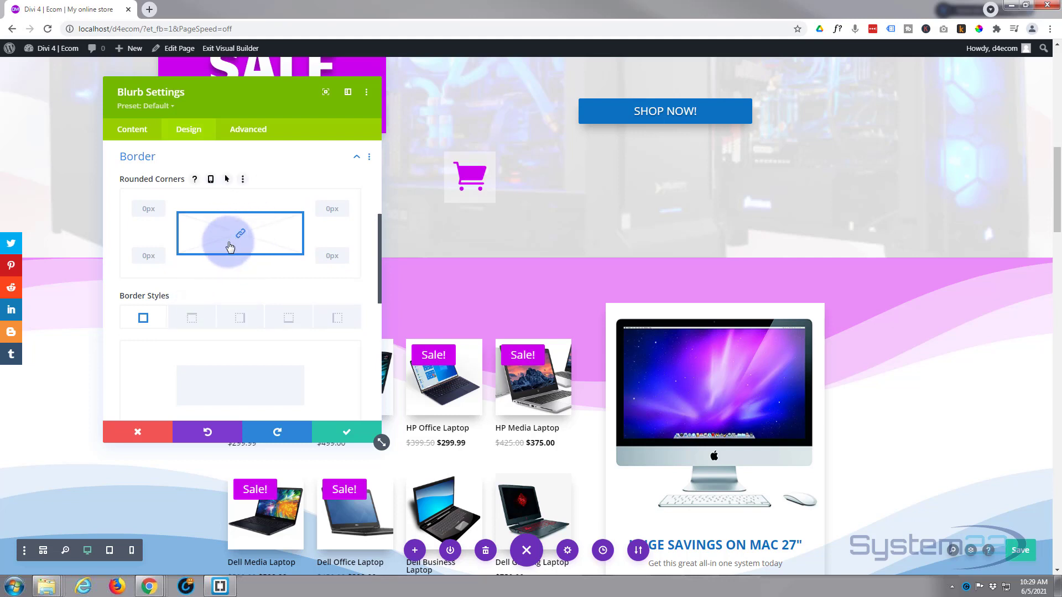
left_click(146, 208)
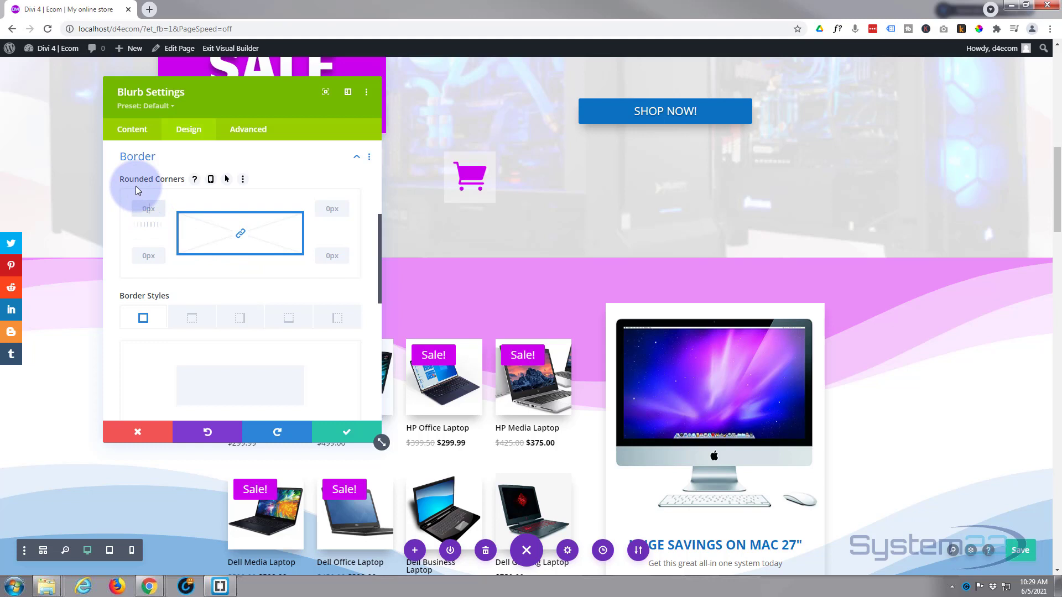
type("50px")
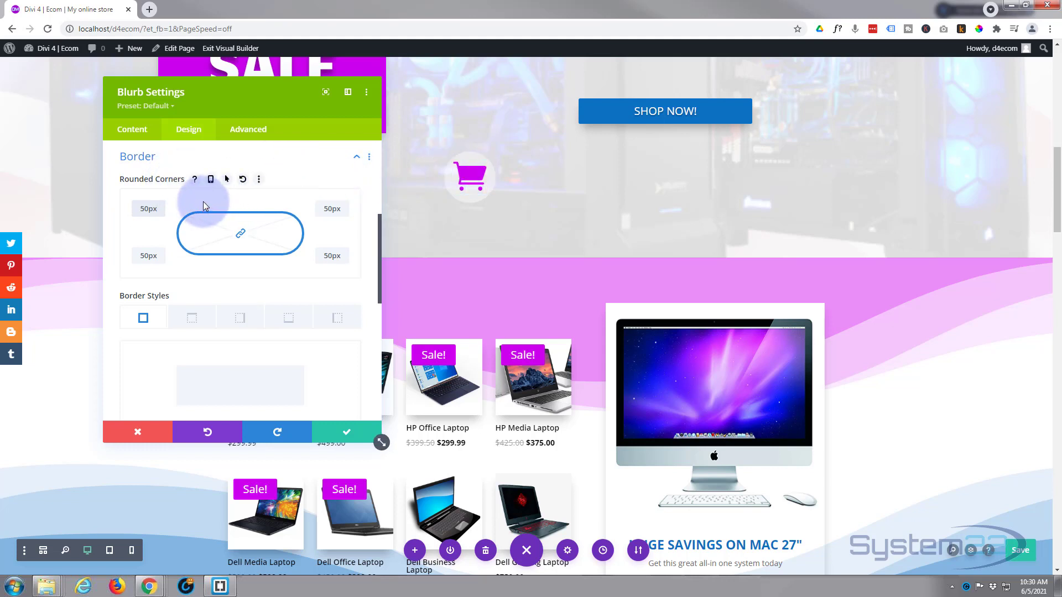
Step: Raise the blurb's Padding Top to 17px
scroll(203, 201, "up", 1)
left_click(192, 180)
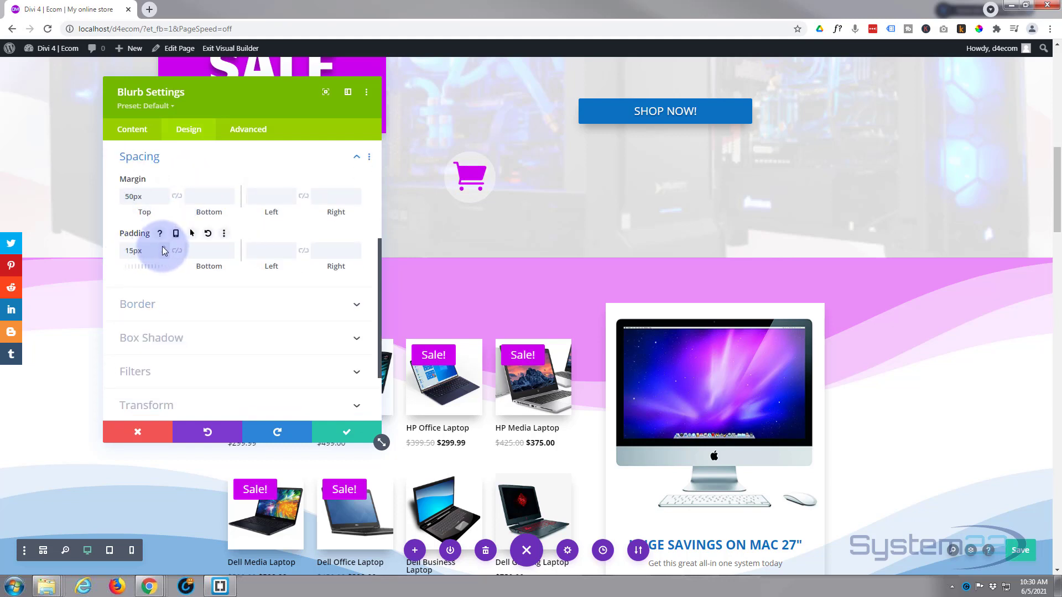
key("Up")
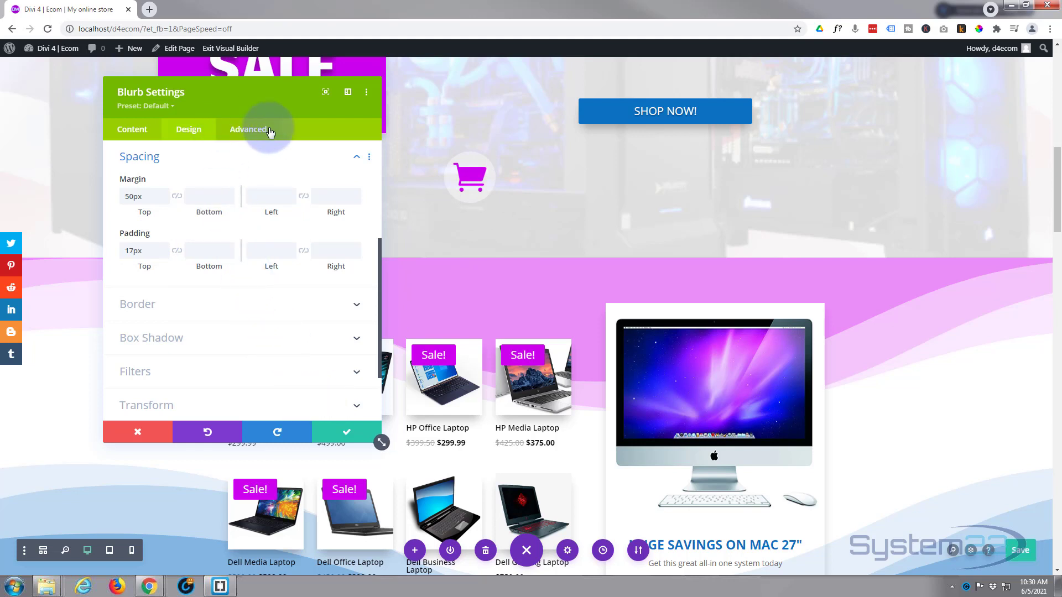
Step: Set the cart blurb's position to Fixed in the Advanced tab
left_click(265, 132)
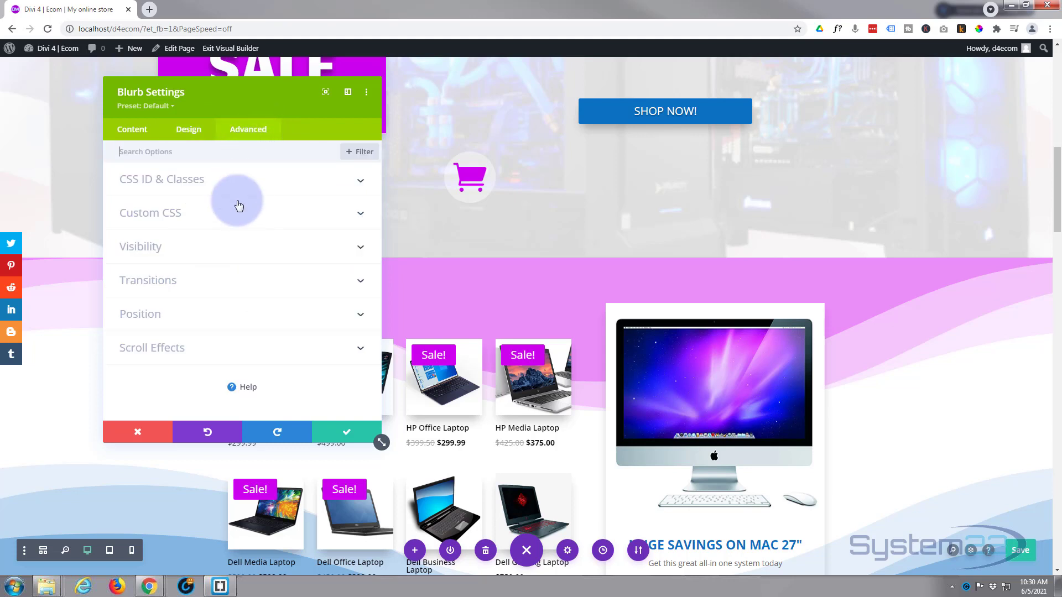
left_click(223, 311)
scroll(223, 311, "down", 2)
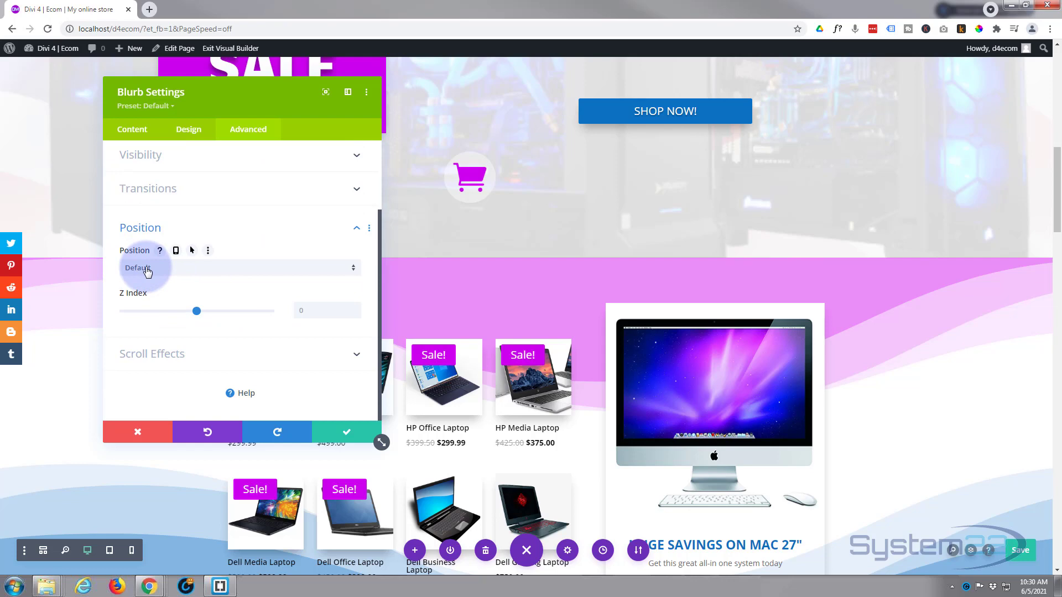
left_click(200, 274)
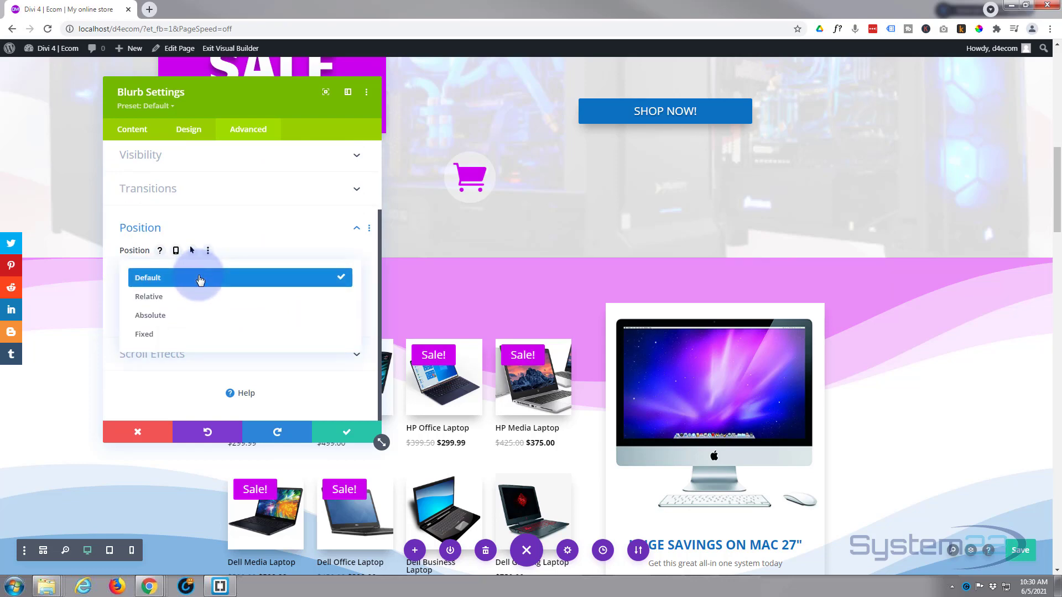
left_click(185, 334)
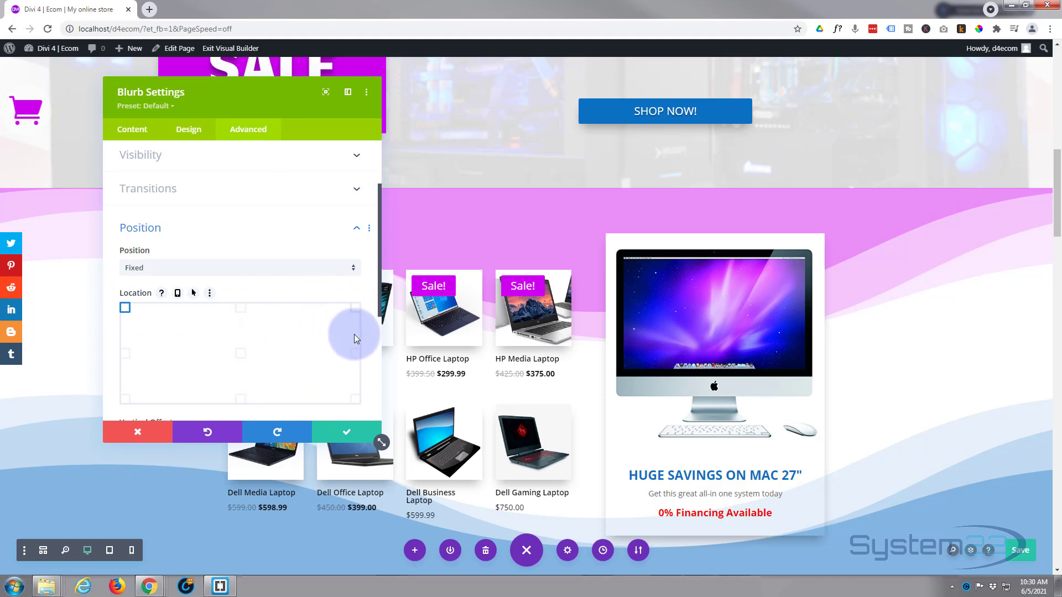
Step: Pin the fixed cart blurb to the top-right Location of the page
left_click(356, 399)
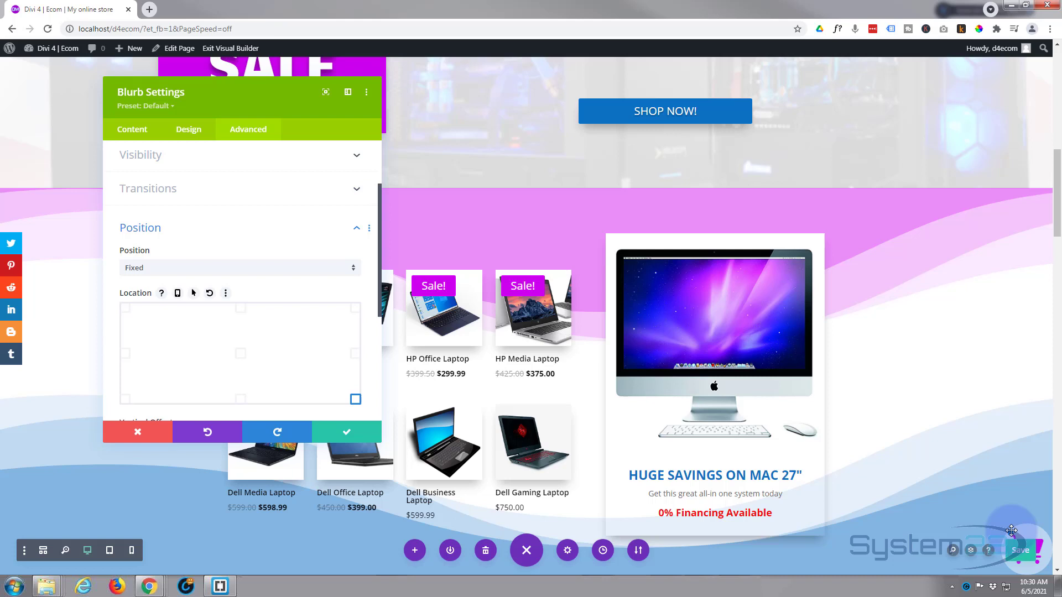
left_click(356, 353)
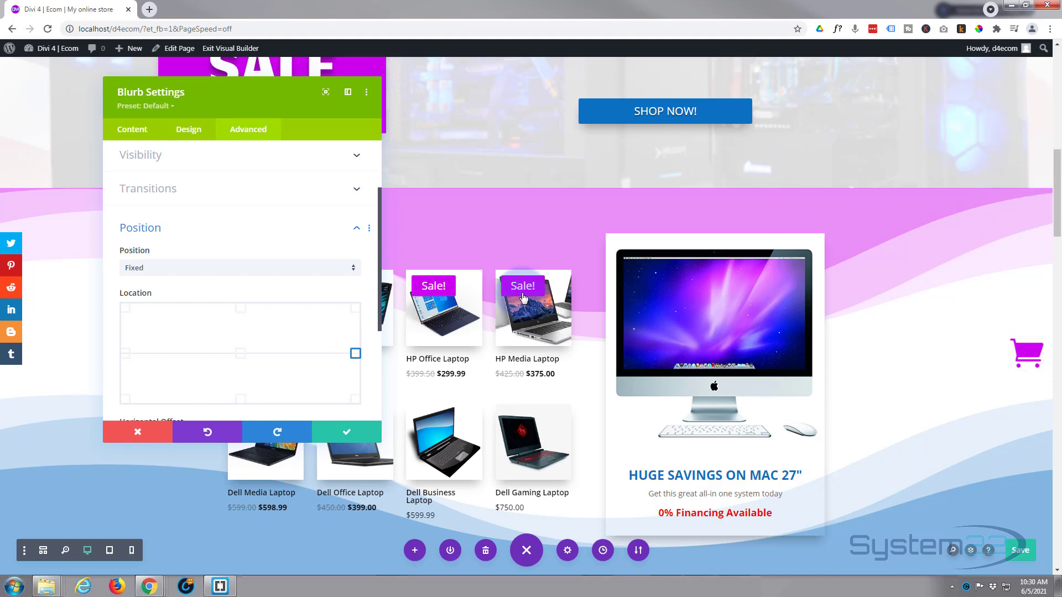
left_click(356, 311)
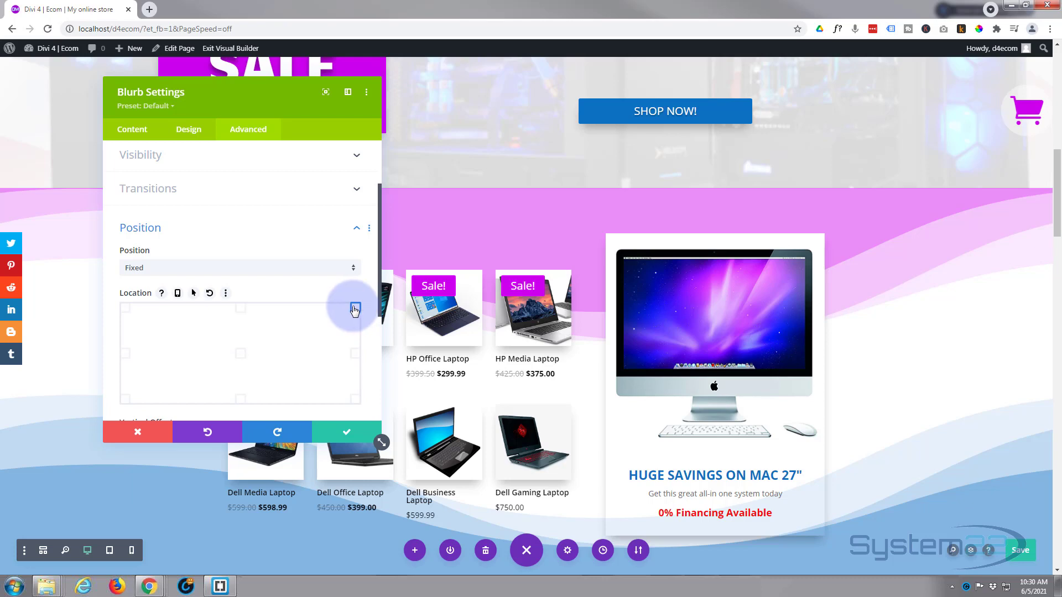
scroll(537, 237, "up", 3)
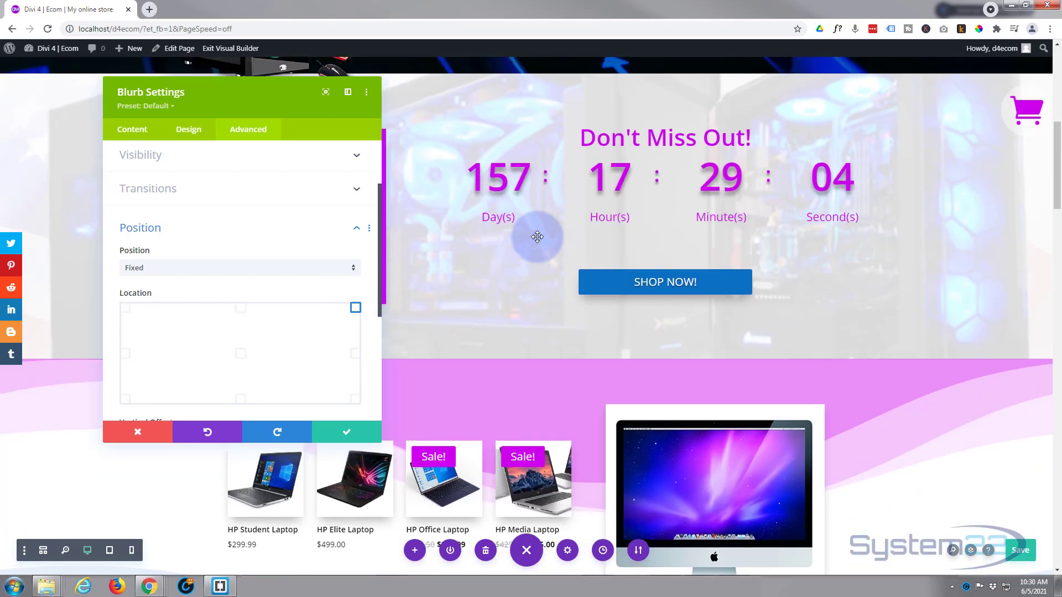
scroll(537, 237, "up", 8)
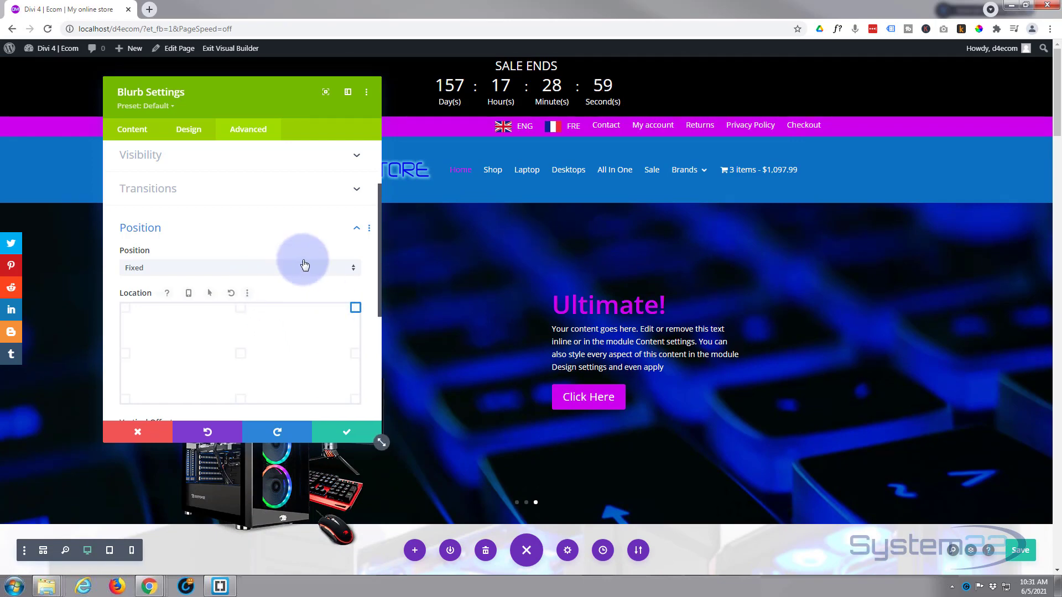
scroll(532, 282, "down", 1)
scroll(532, 282, "down", 2)
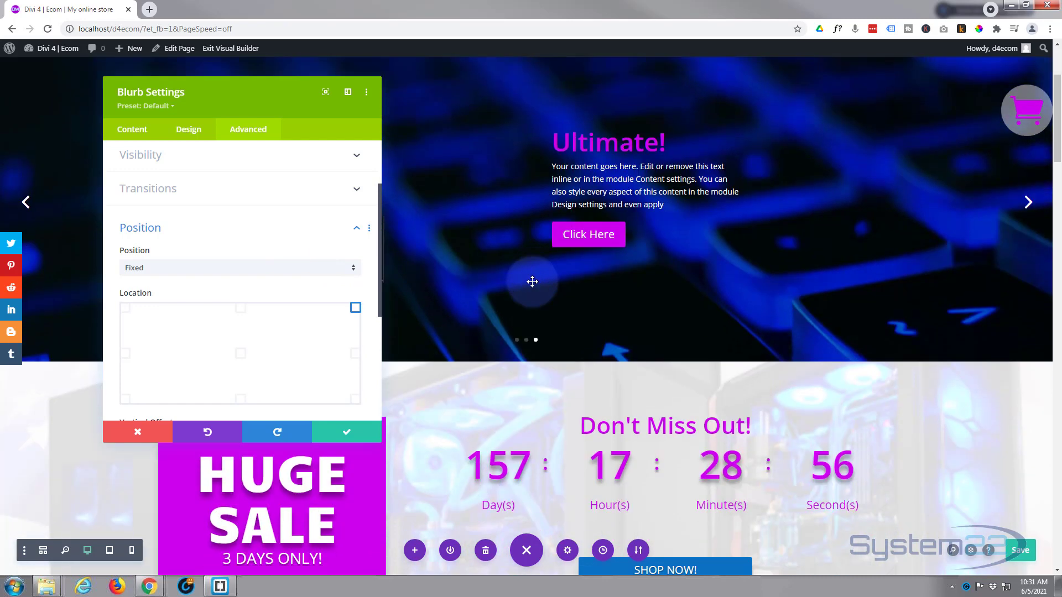
scroll(532, 281, "up", 1)
scroll(532, 281, "up", 1)
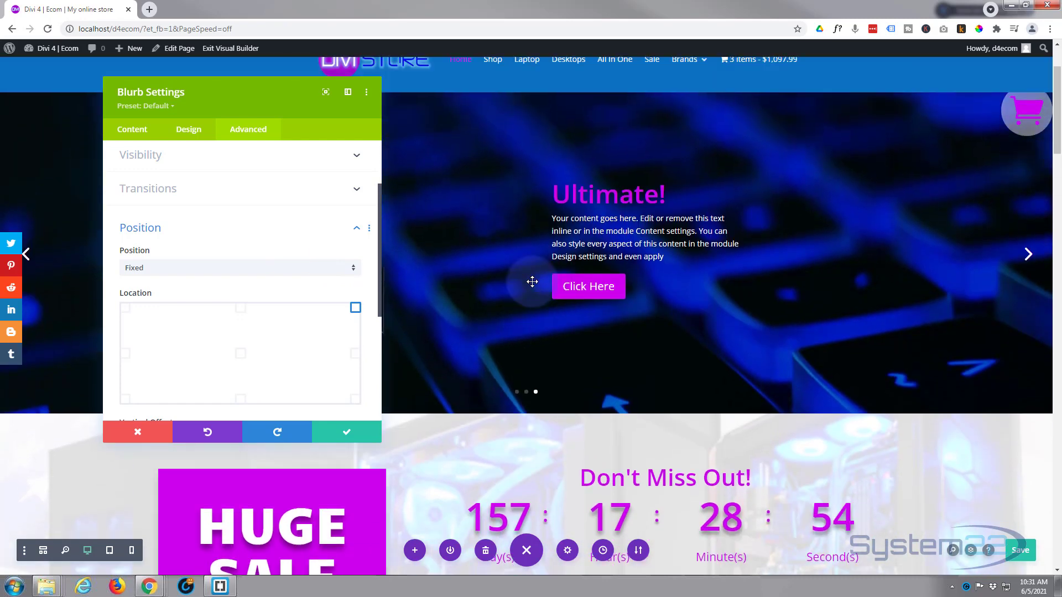
scroll(532, 280, "down", 2)
scroll(532, 281, "up", 3)
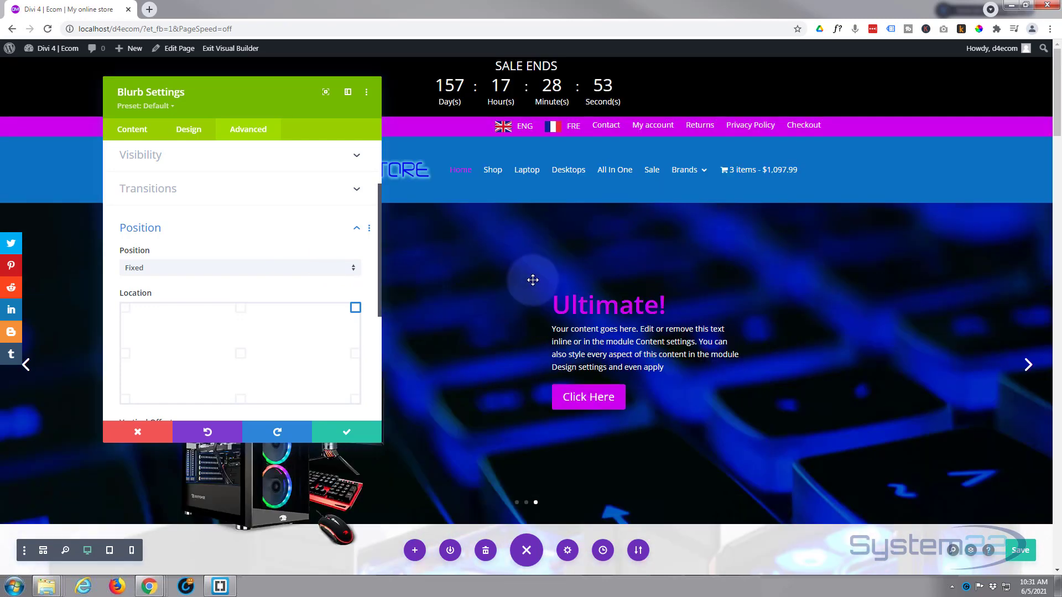
scroll(227, 278, "down", 2)
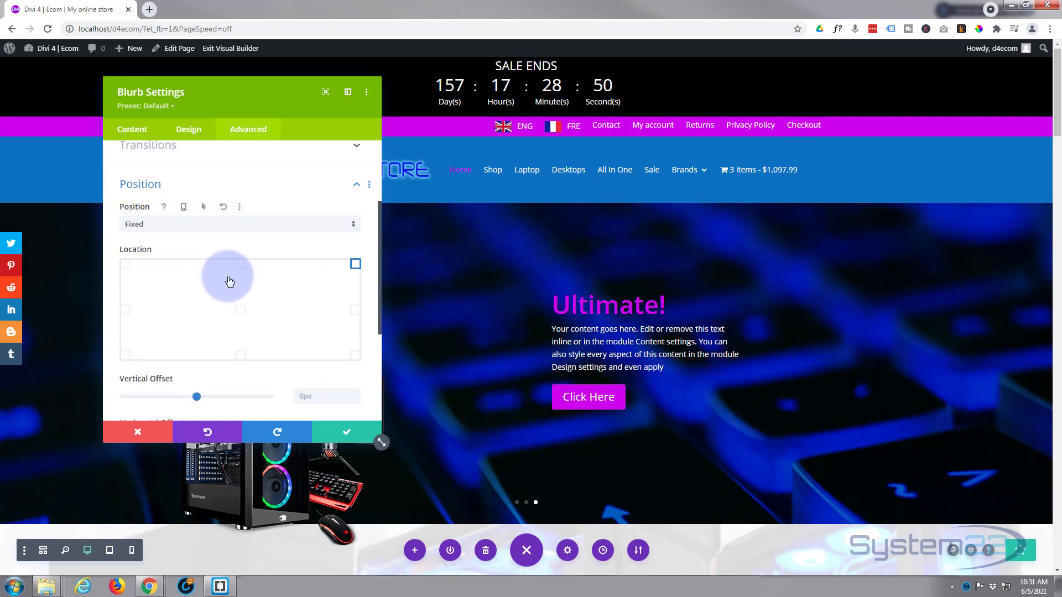
scroll(227, 280, "down", 2)
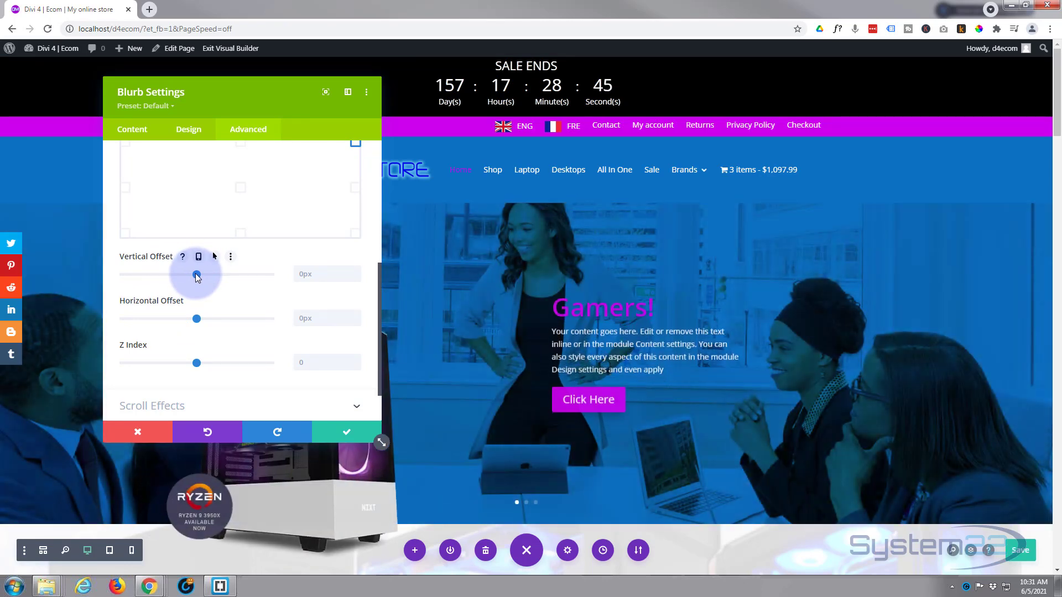
Step: Offset the fixed cart blurb 266px vertically and 7px horizontally from the right
left_click_drag(195, 273, 216, 273)
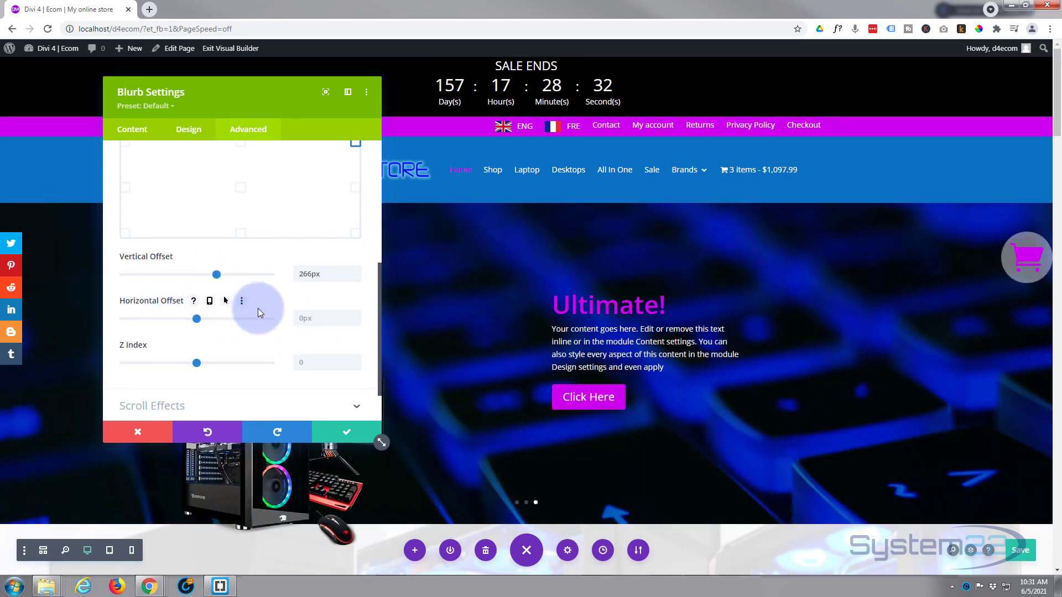
left_click(356, 315)
left_click(357, 315)
left_click(357, 315)
left_click(357, 314)
left_click(357, 315)
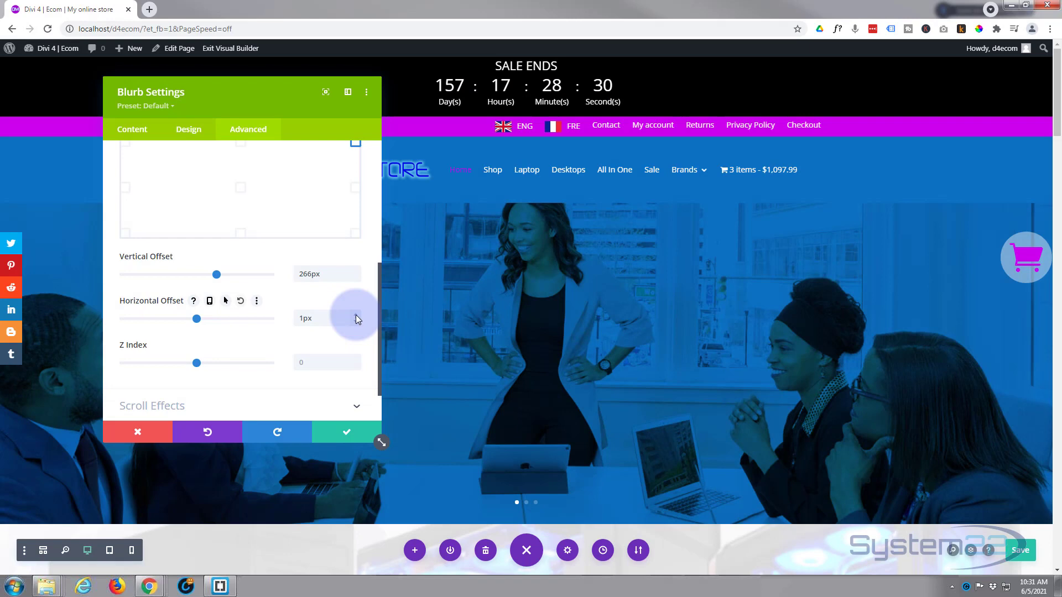
left_click(357, 314)
left_click(357, 315)
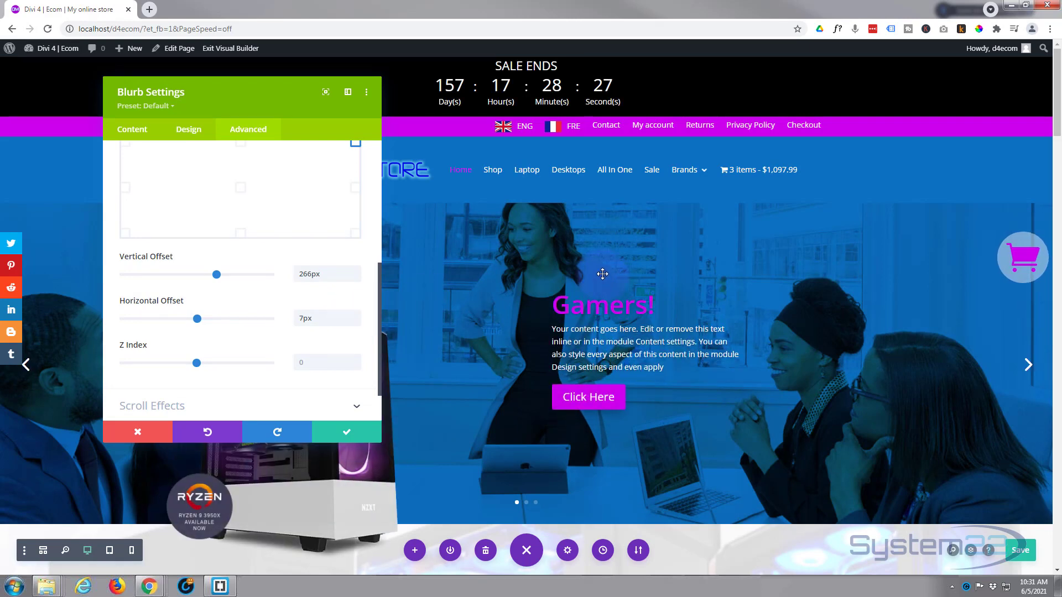
scroll(602, 273, "down", 6)
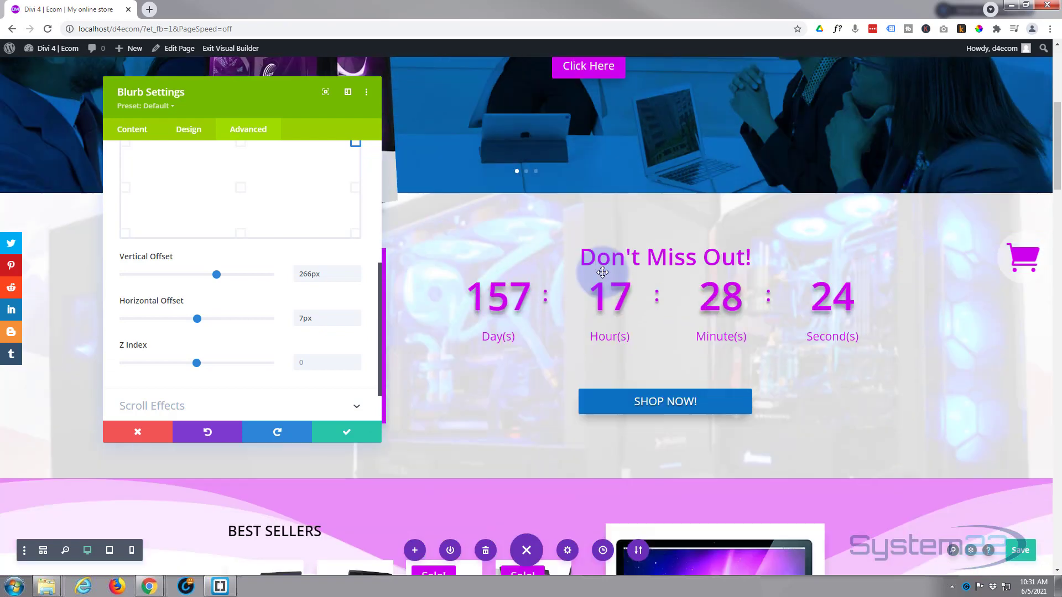
scroll(603, 271, "down", 4)
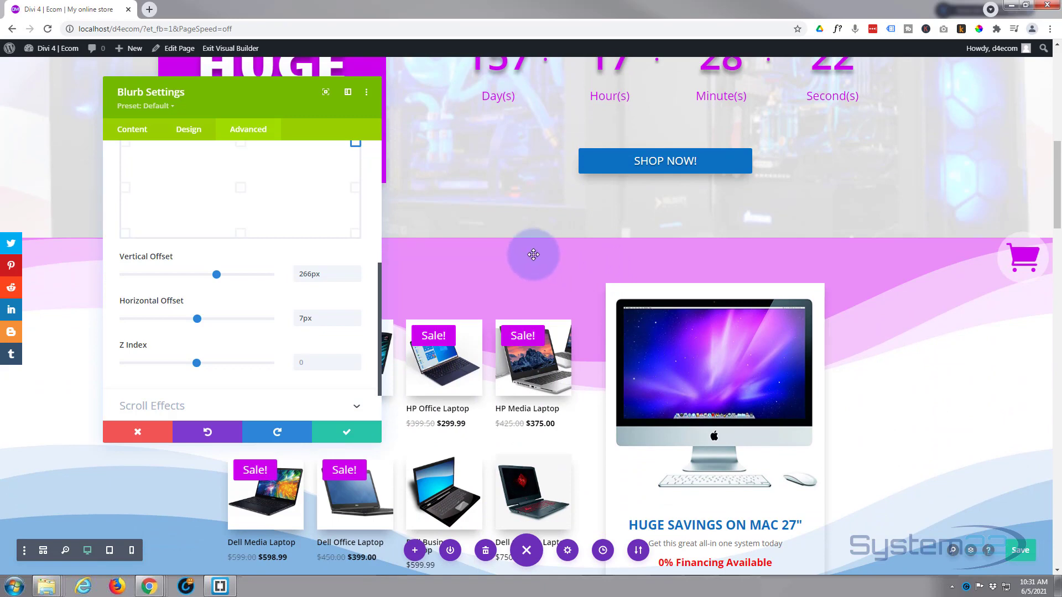
scroll(534, 254, "down", 2)
scroll(533, 255, "up", 2)
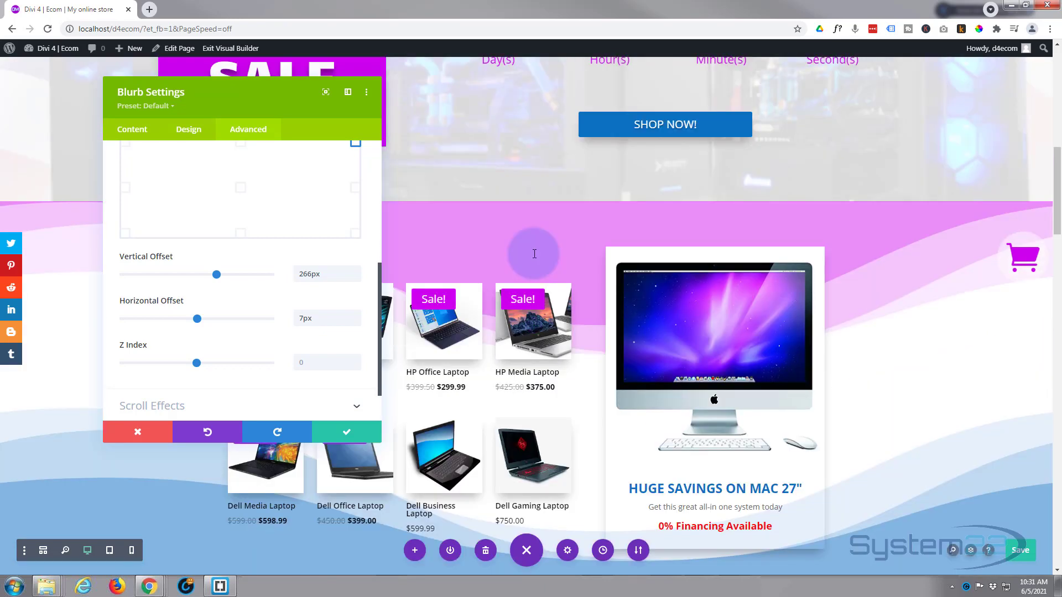
scroll(533, 254, "down", 3)
scroll(533, 253, "down", 5)
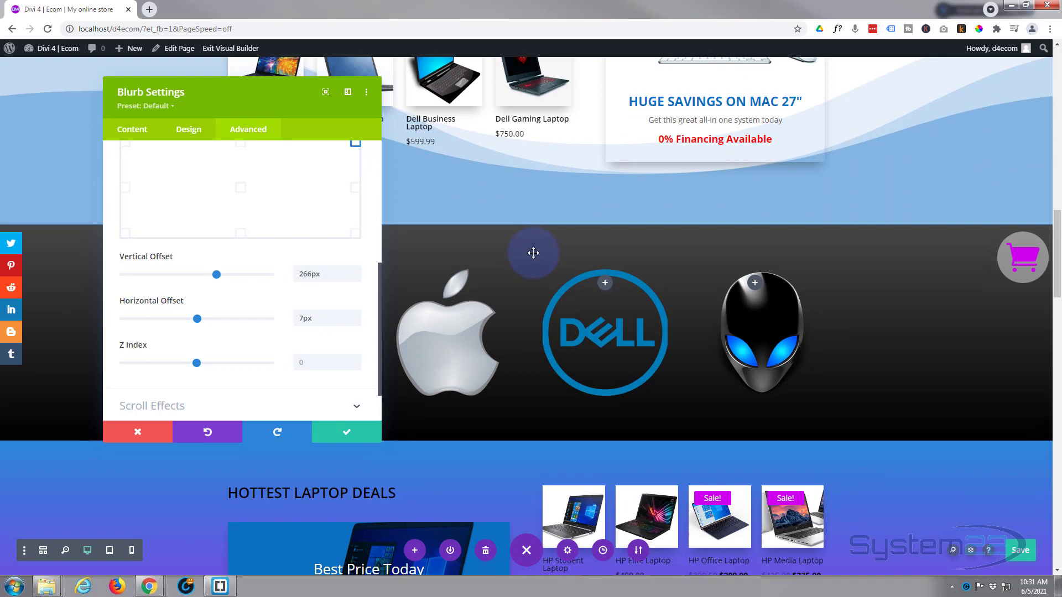
scroll(533, 253, "up", 6)
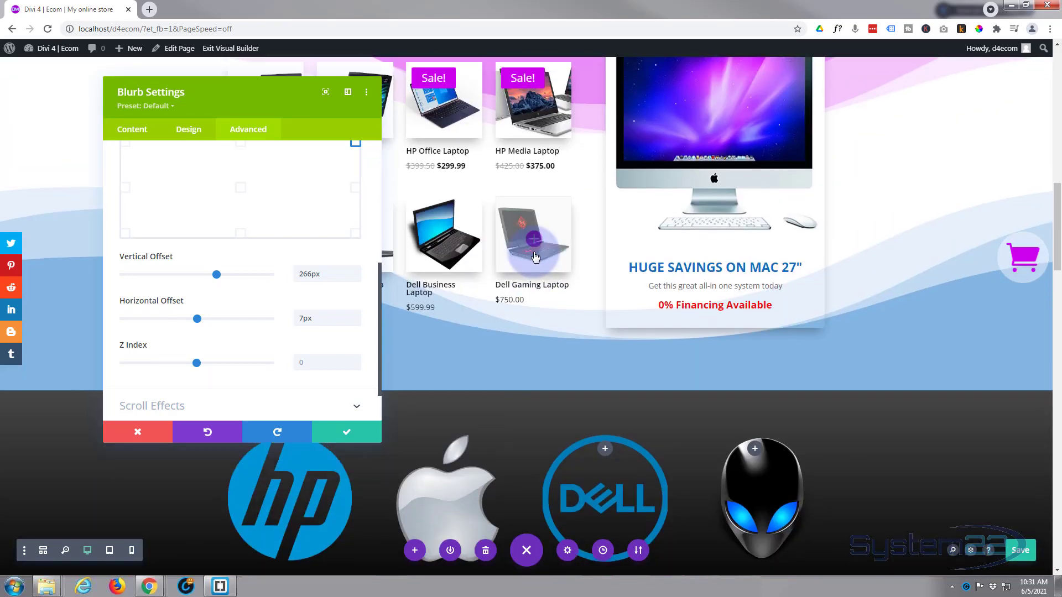
scroll(534, 255, "up", 2)
scroll(534, 253, "down", 1)
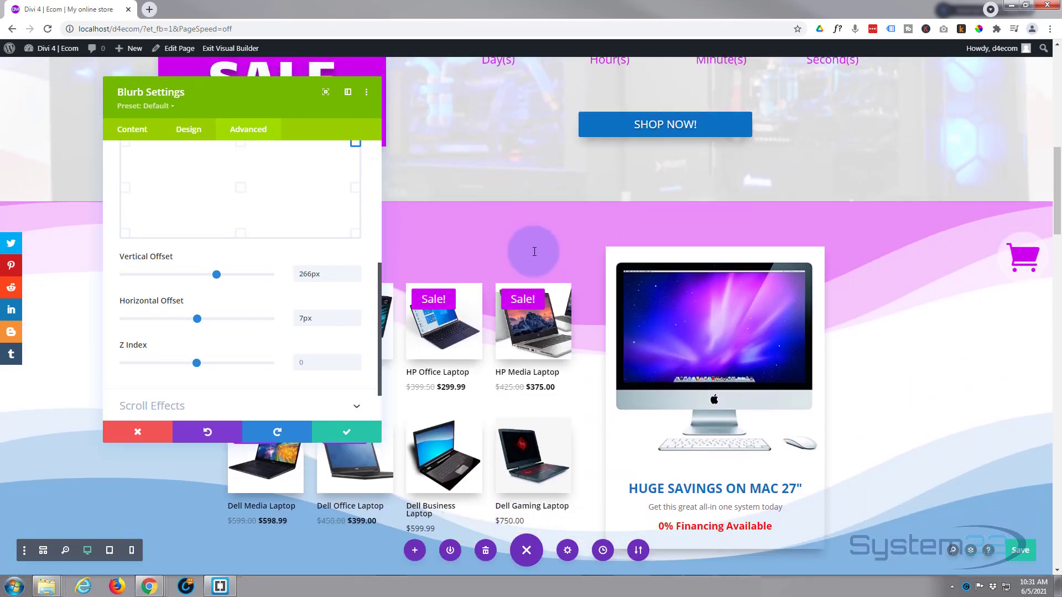
scroll(534, 252, "up", 2)
scroll(534, 252, "up", 7)
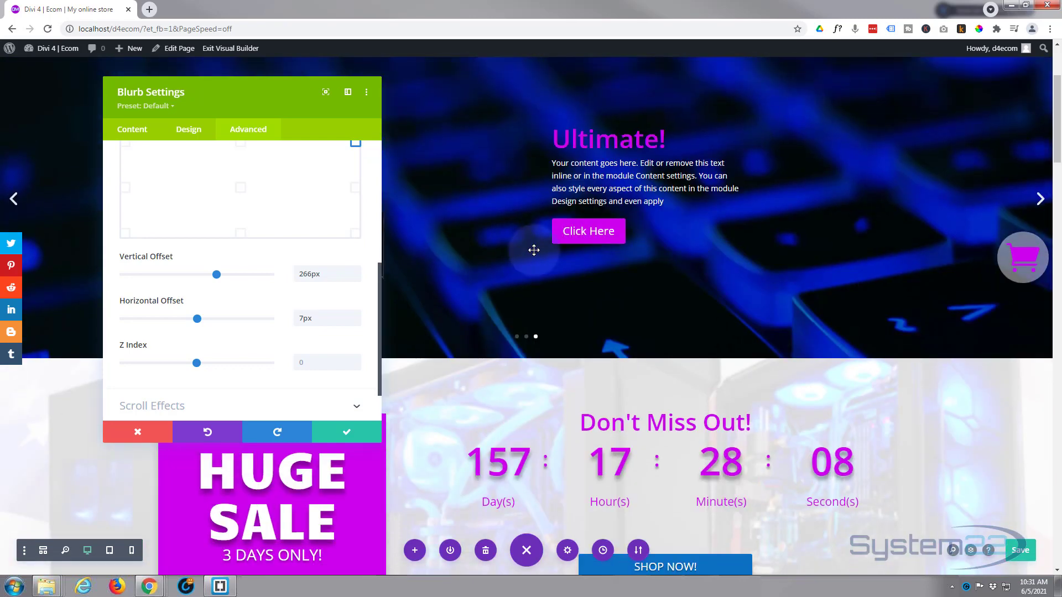
scroll(533, 250, "up", 2)
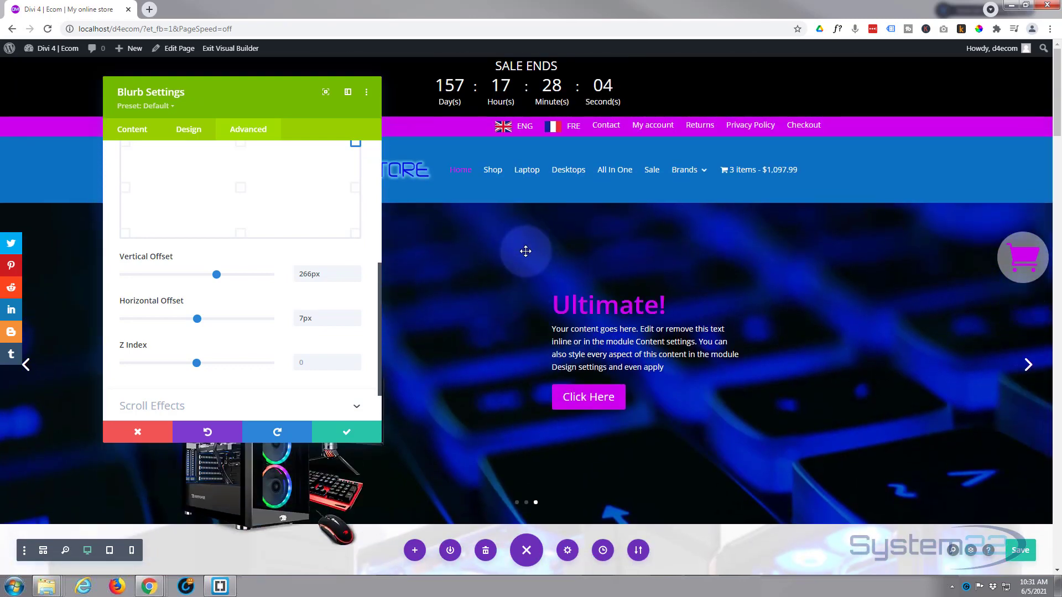
scroll(866, 279, "down", 6)
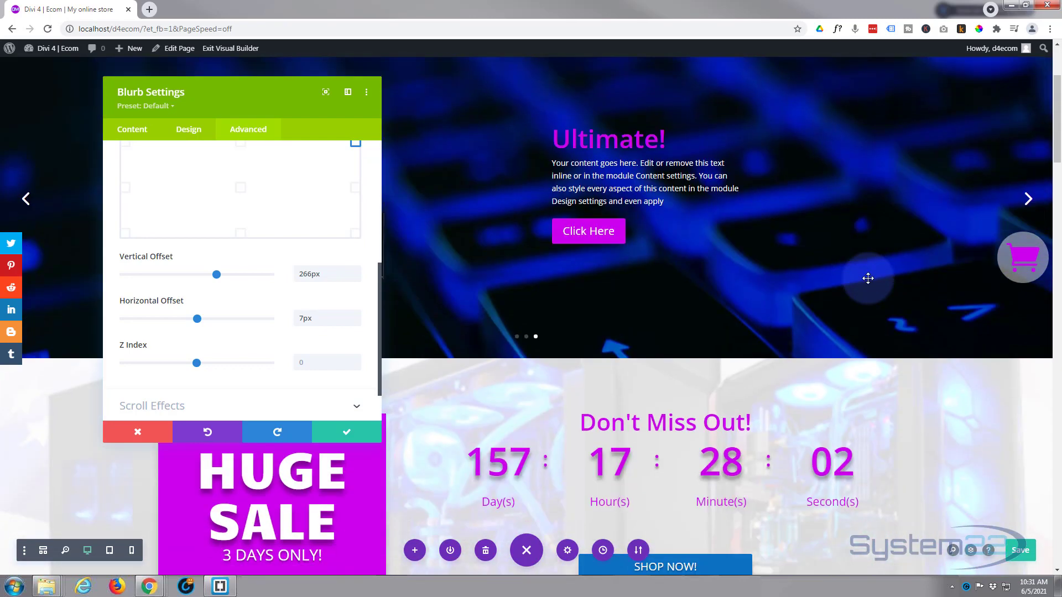
scroll(868, 276, "up", 1)
scroll(869, 276, "up", 5)
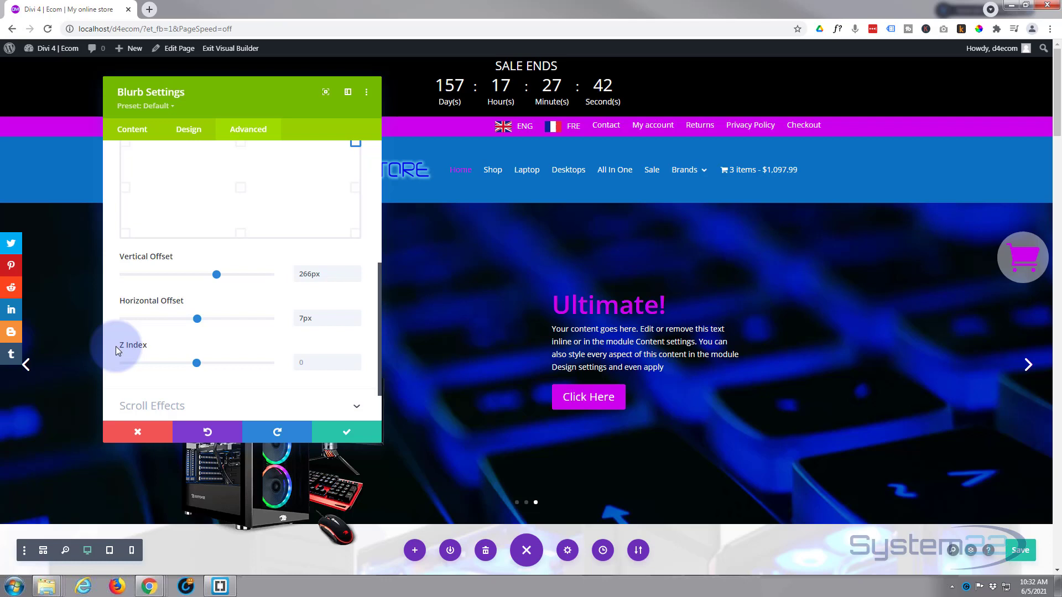
Step: Change the cart blurb's Z Index value, then confirm and close its settings
mouse_move(122, 346)
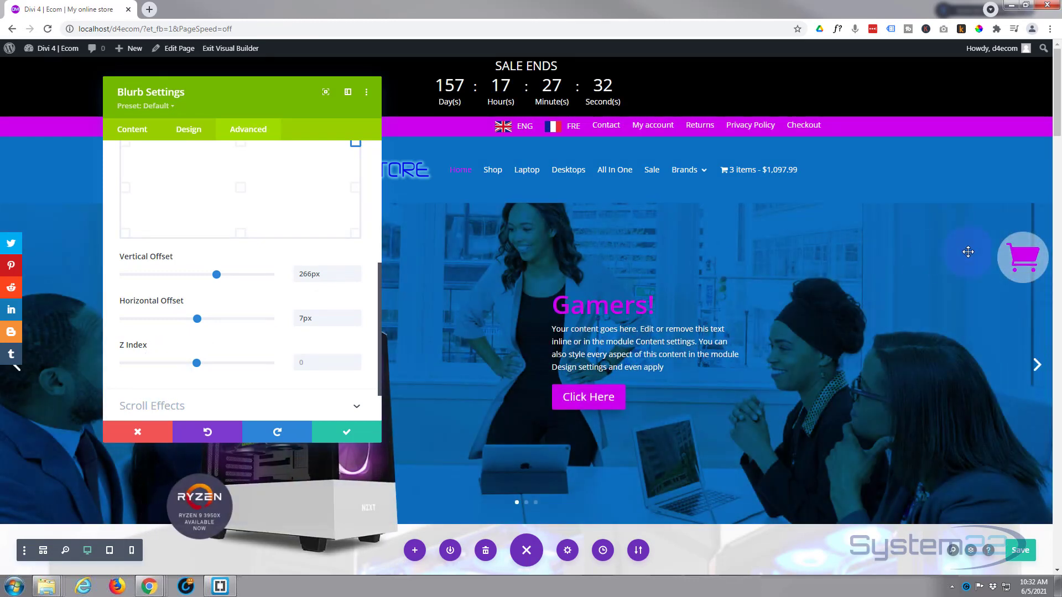
mouse_move(1035, 250)
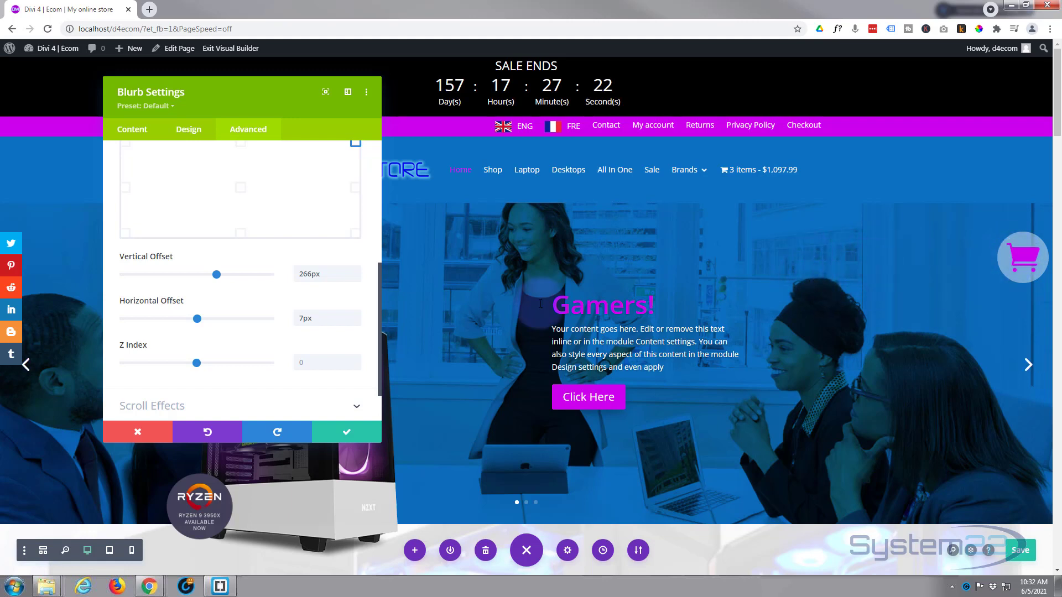
left_click_drag(197, 363, 234, 362)
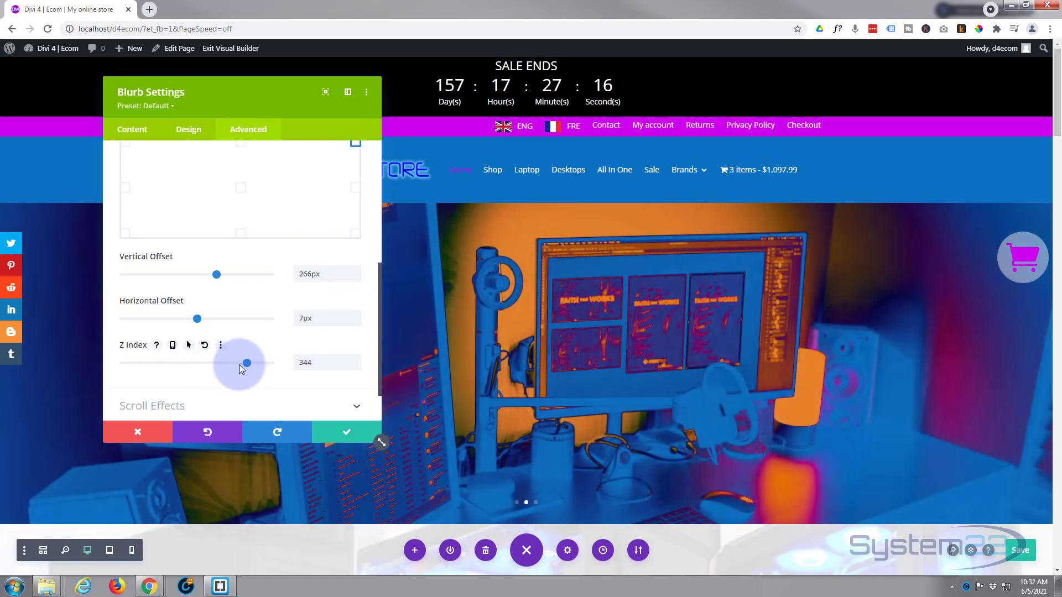
double_click(323, 362)
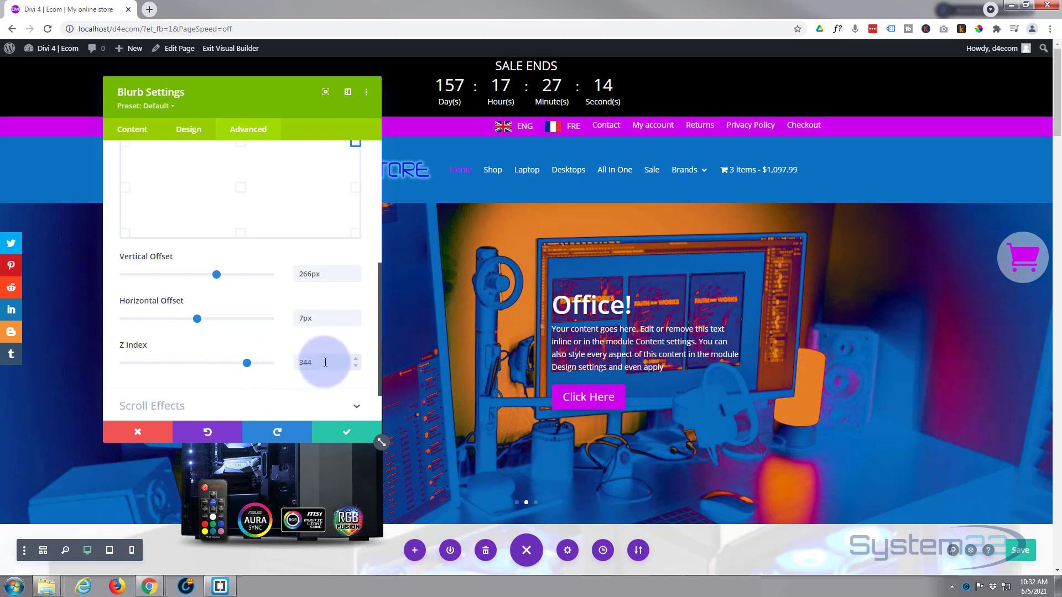
type("99999999999")
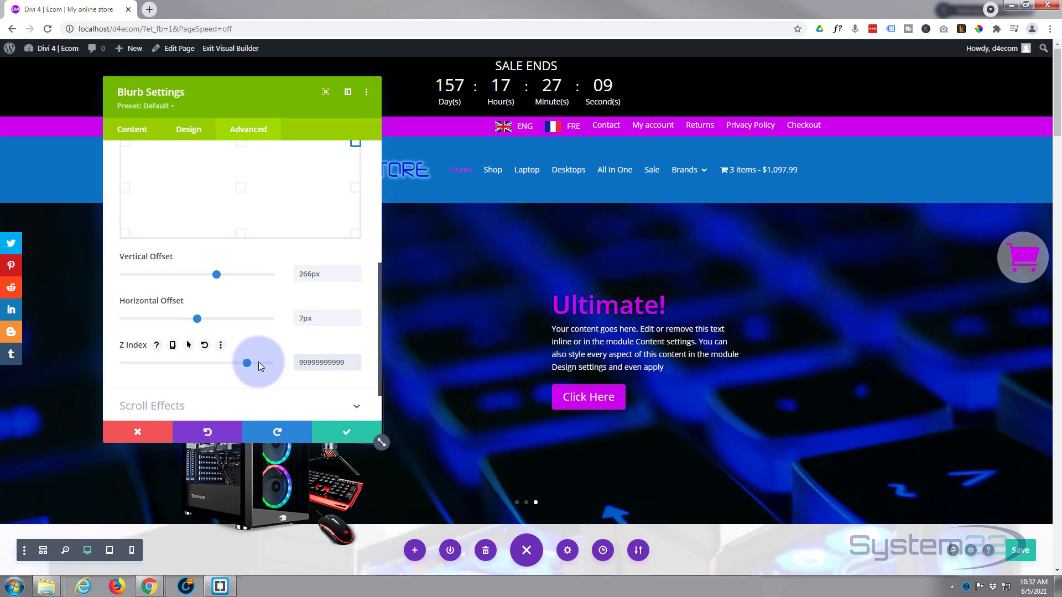
key("BackSpace")
key("BackSpace")
key("BackSpace")
key("BackSpace")
key("BackSpace")
key("BackSpace")
key("BackSpace")
key("BackSpace")
key("BackSpace")
key("BackSpace")
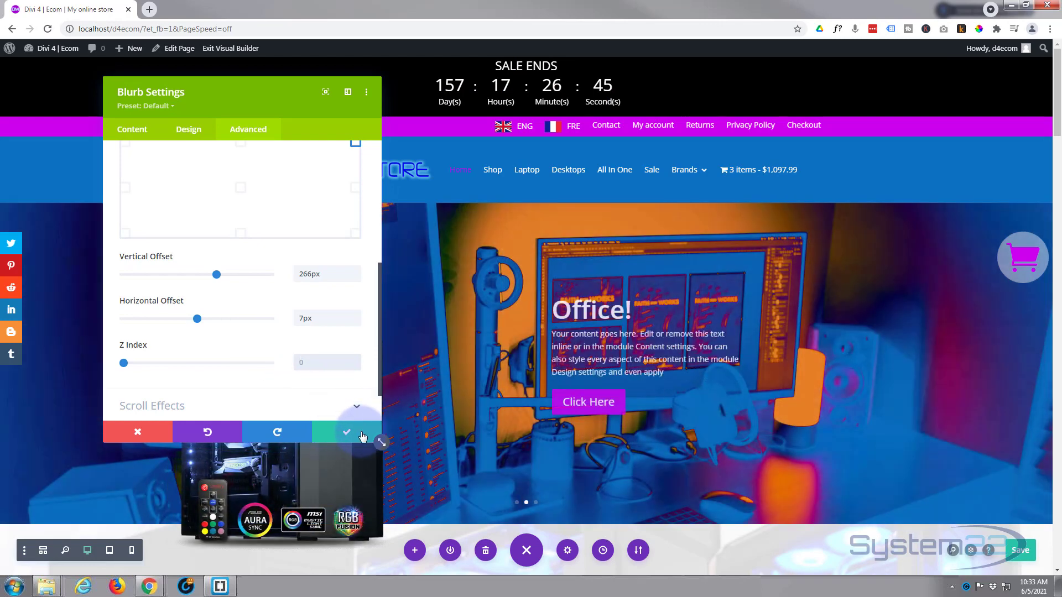
left_click(362, 437)
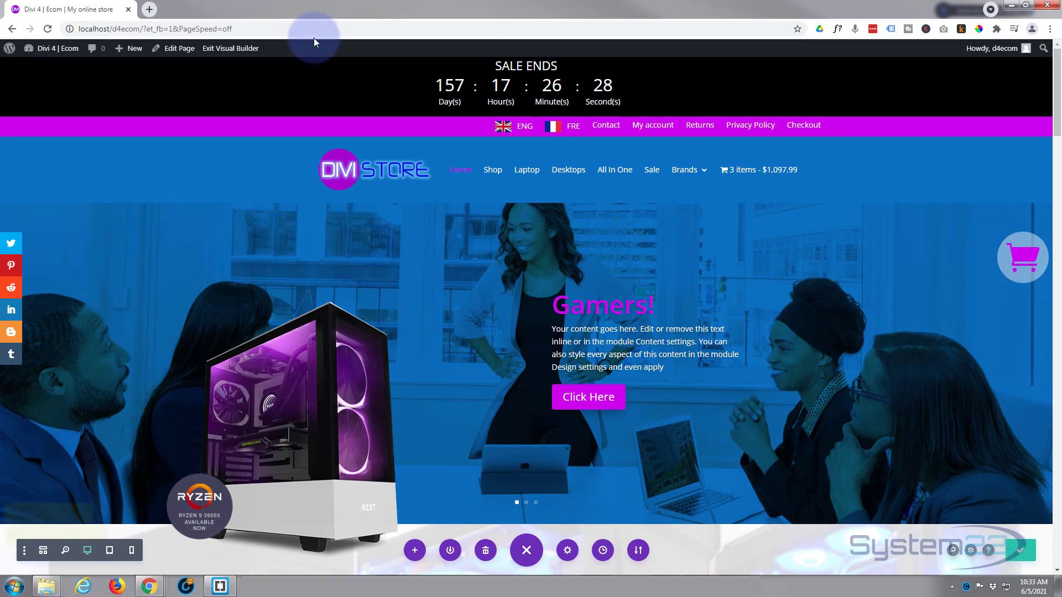
Step: Exit the Visual Builder to view the live home page with the cart icon
left_click(248, 49)
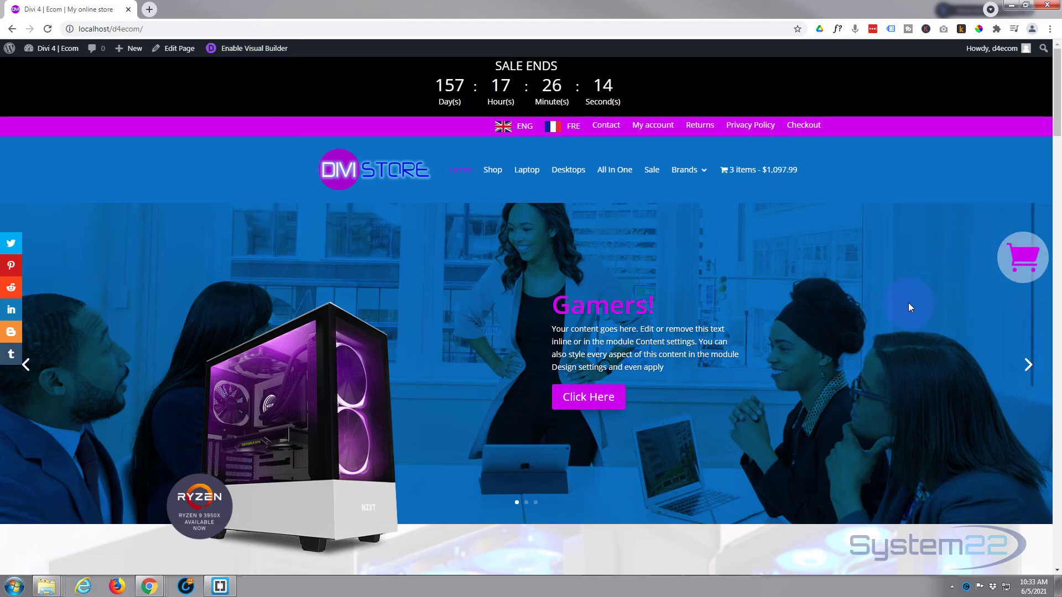
scroll(908, 303, "down", 10)
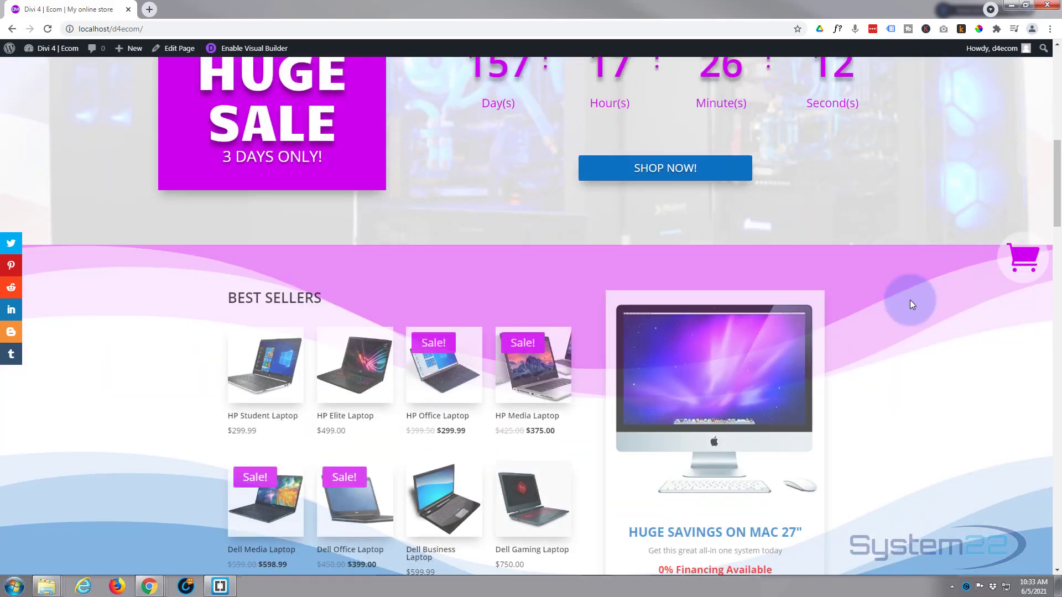
scroll(911, 302, "down", 15)
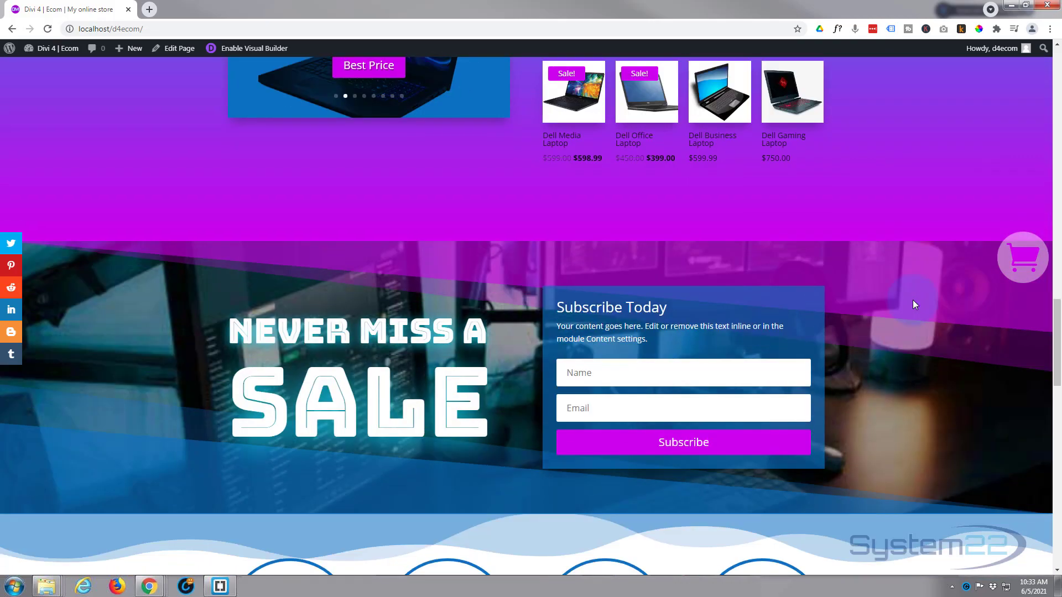
scroll(912, 300, "down", 14)
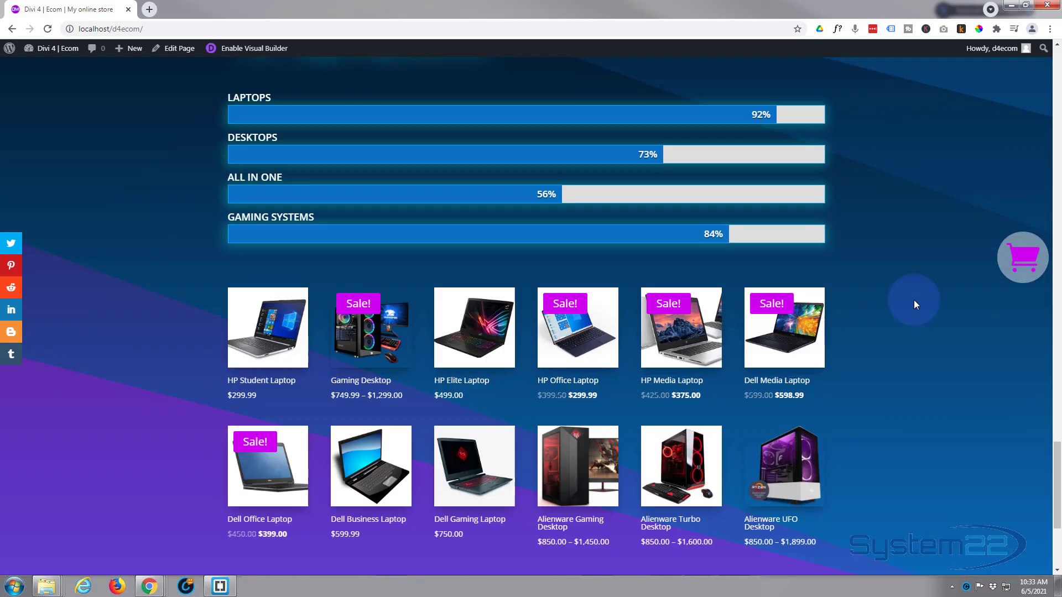
scroll(913, 300, "down", 4)
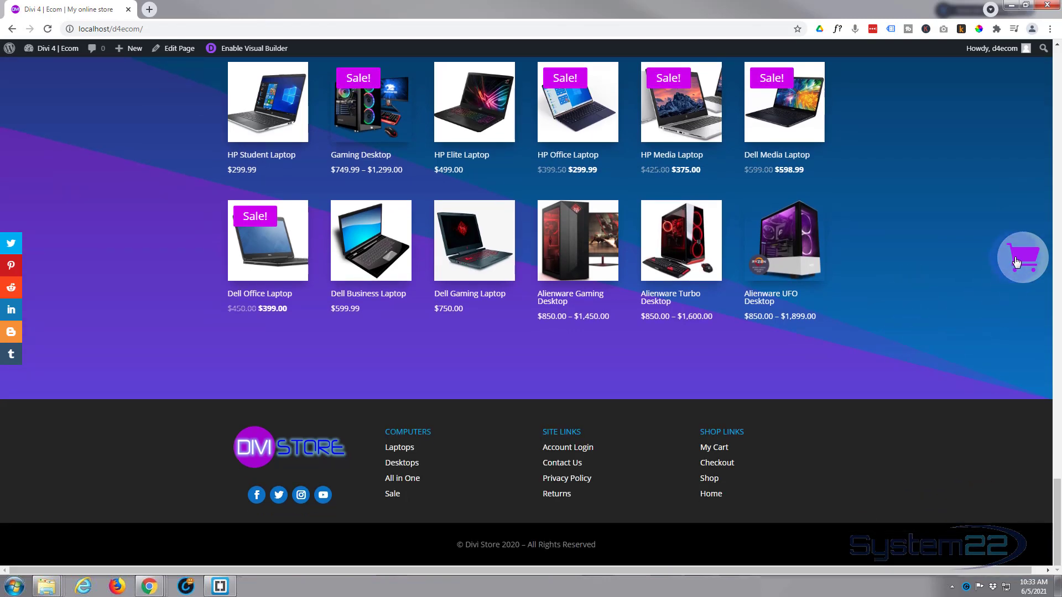
left_click(1024, 261)
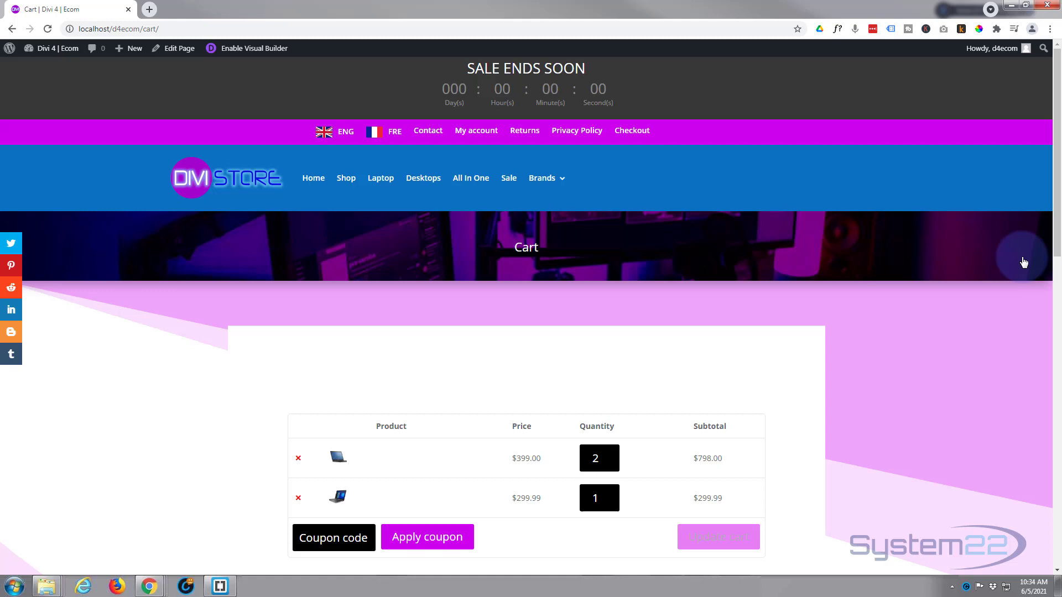
left_click(13, 28)
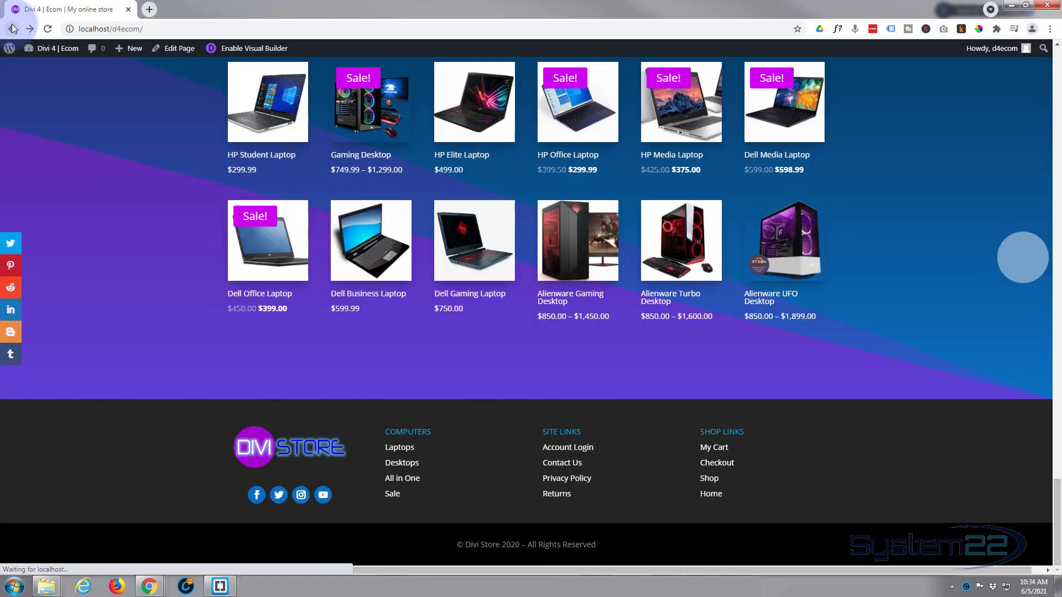
scroll(337, 391, "up", 10)
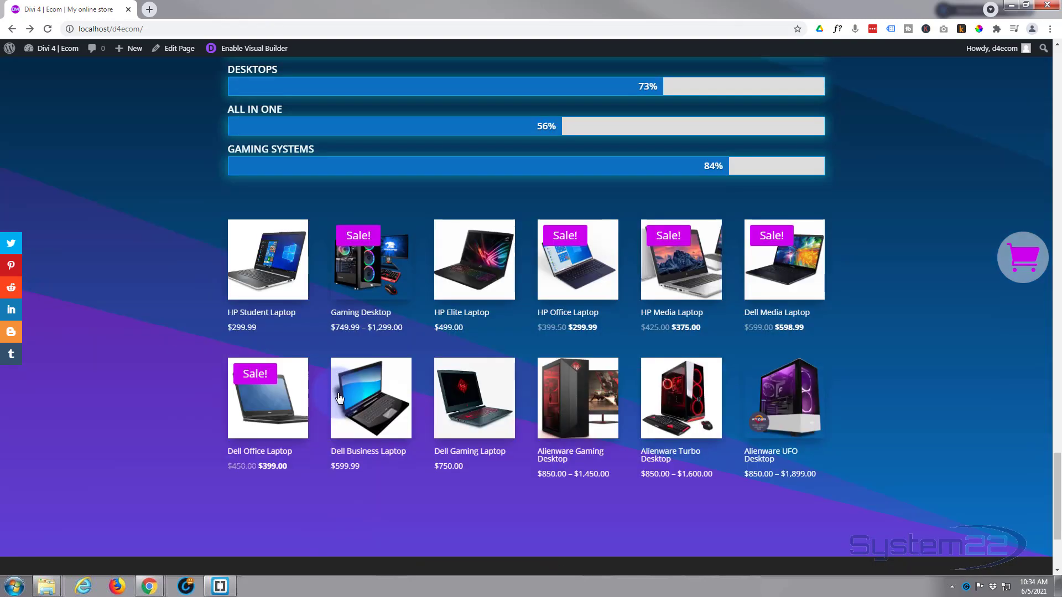
scroll(340, 393, "up", 15)
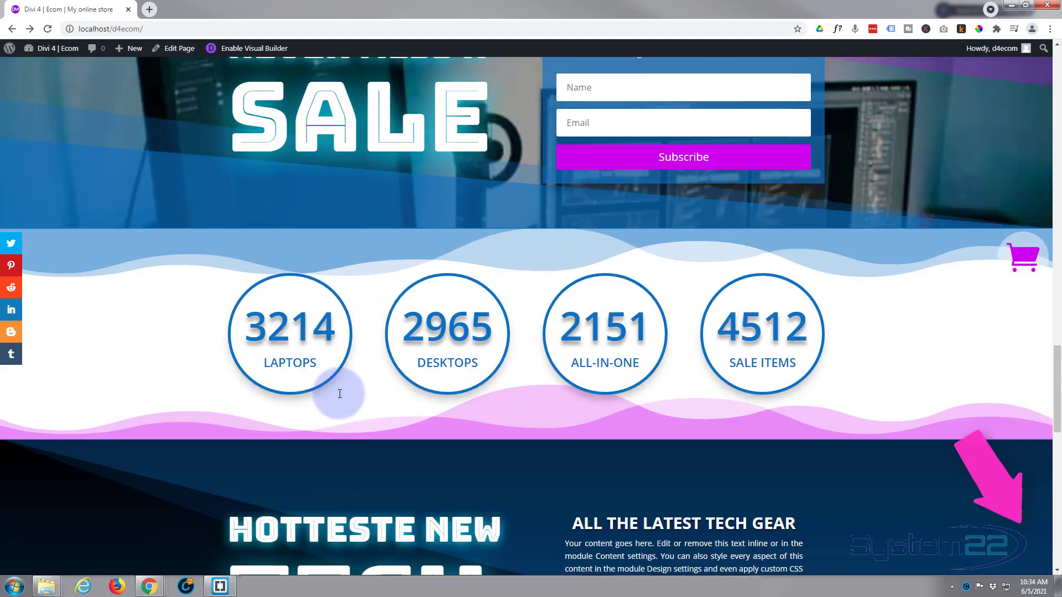
scroll(340, 397, "up", 15)
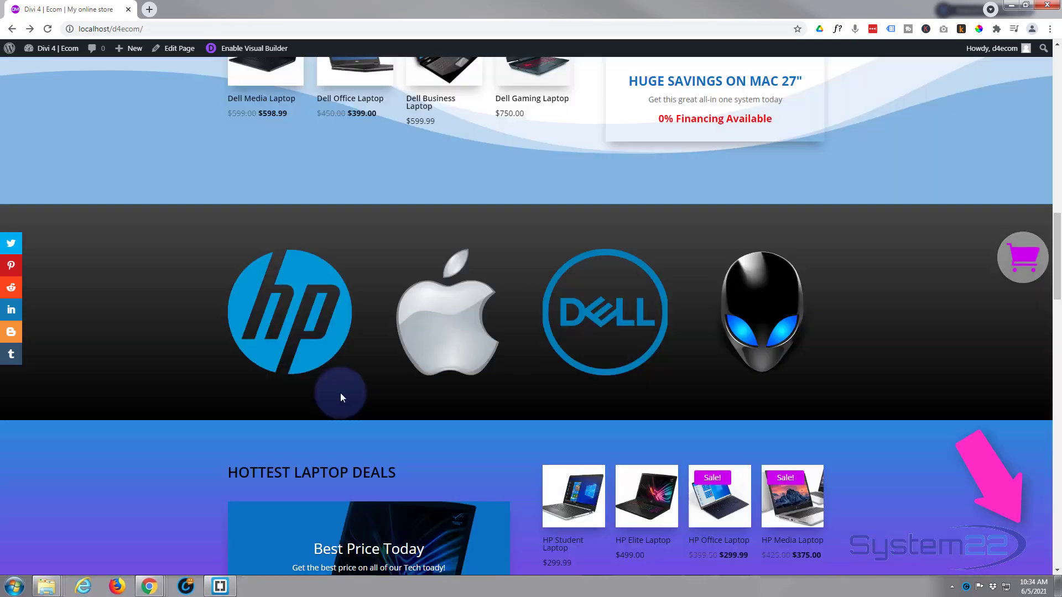
scroll(341, 397, "up", 10)
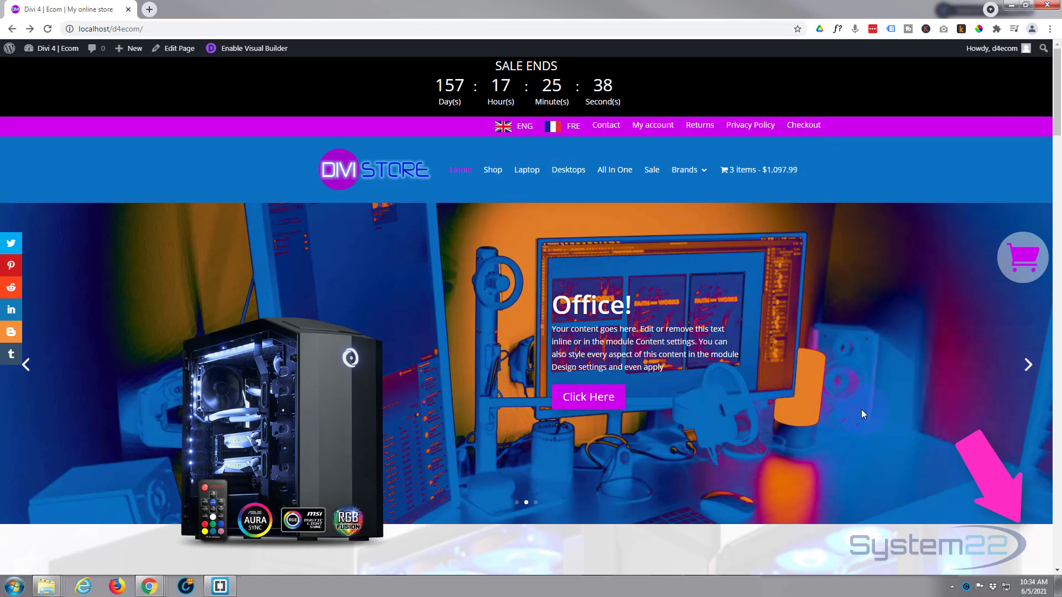
scroll(861, 279, "down", 3)
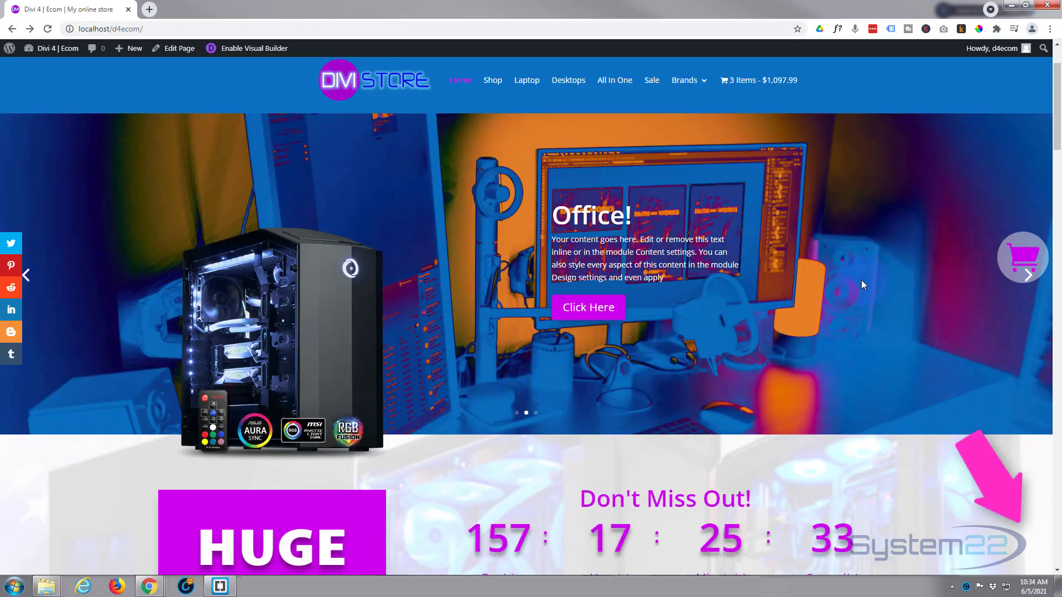
scroll(861, 280, "down", 10)
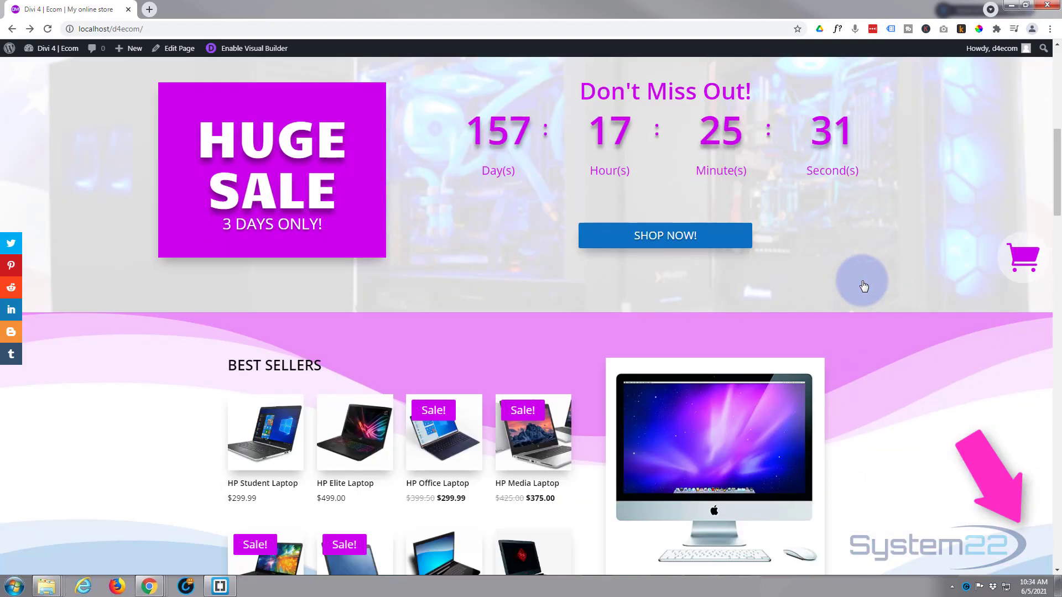
scroll(862, 281, "down", 6)
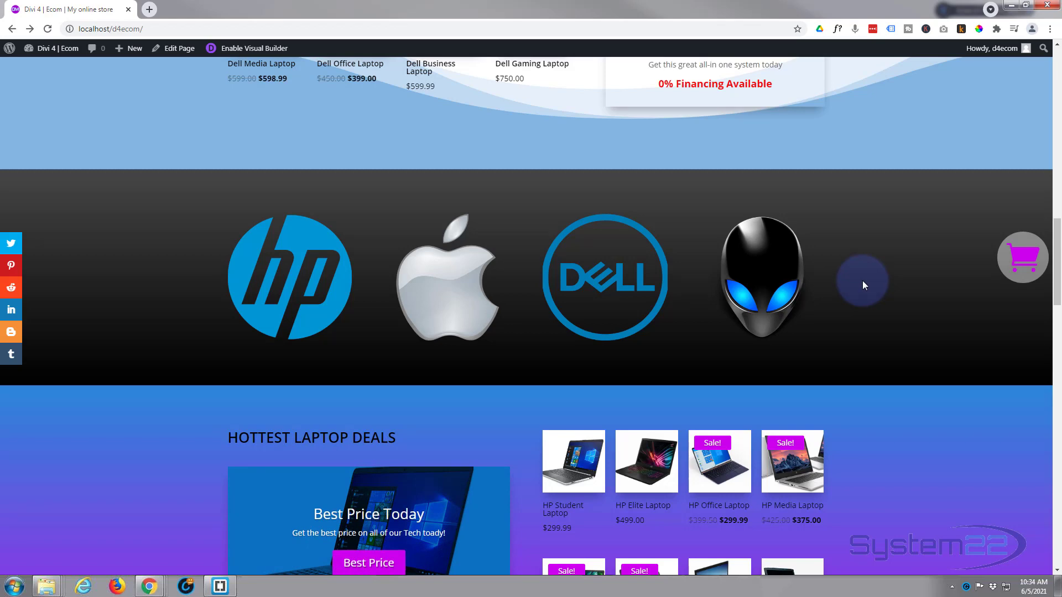
scroll(863, 283, "down", 2)
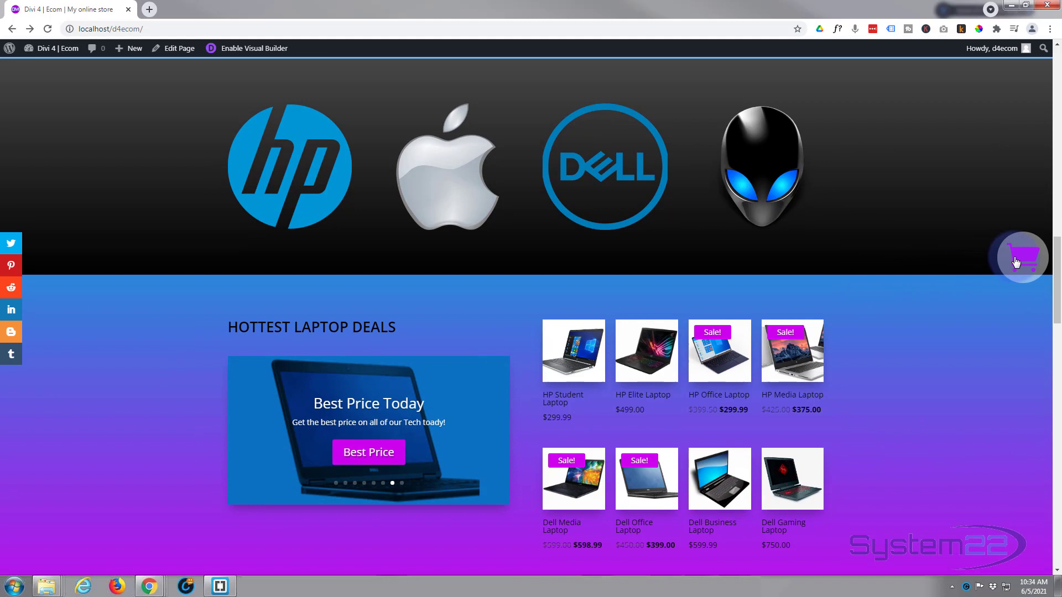